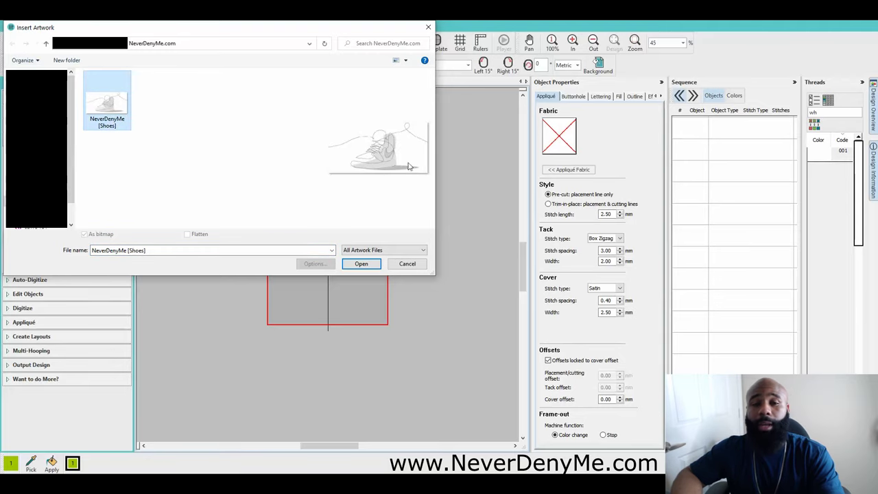
# Insert the artwork file NeverDenyMe [Shoes] into the design.
pyautogui.click(361, 264)
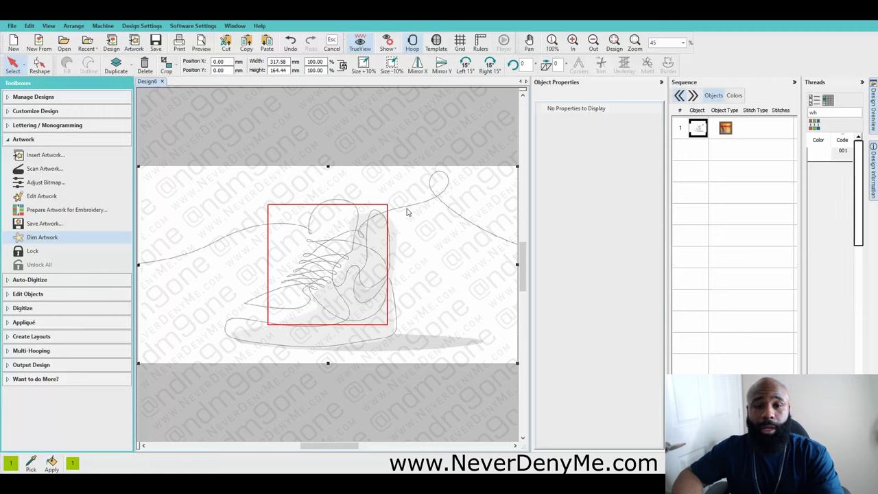
pyautogui.click(402, 133)
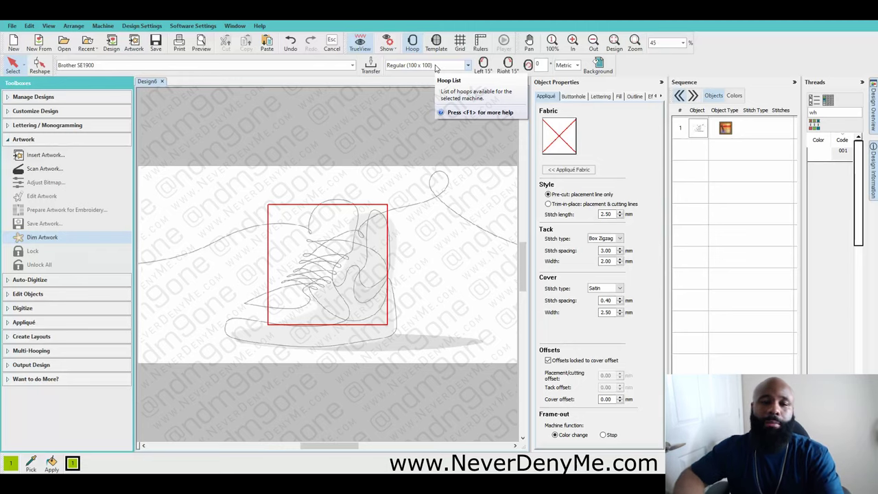
# Resize the inserted shoe artwork to a width of 100 mm so it fits the Regular (100 x 100) hoop.
pyautogui.click(412, 227)
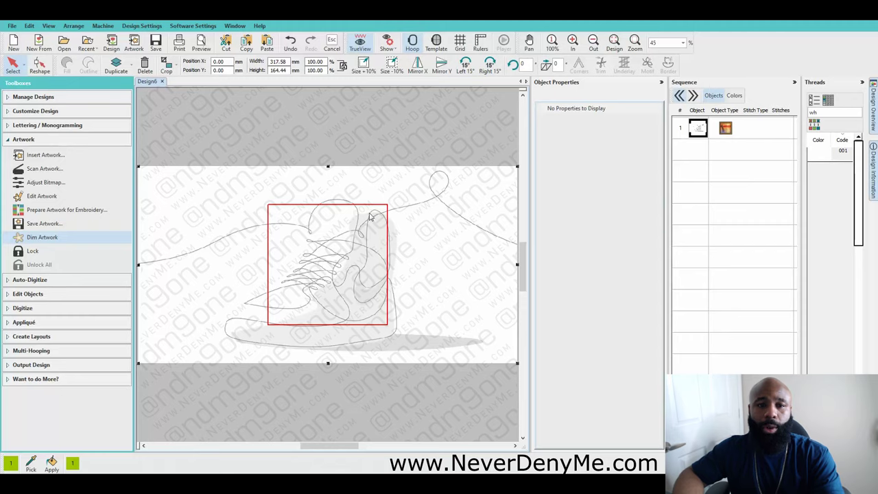
pyautogui.click(441, 211)
pyautogui.click(285, 61)
pyautogui.doubleClick(282, 61)
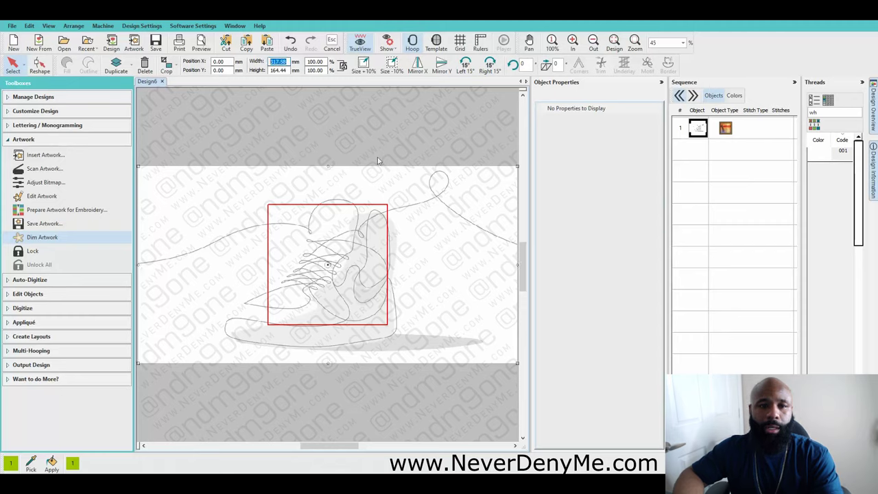
pyautogui.write('100')
pyautogui.press('Return')
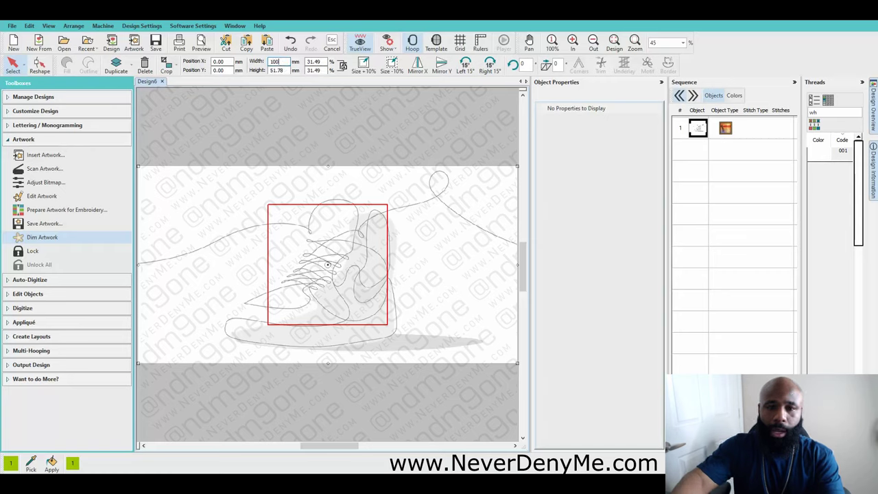
pyautogui.scroll(5, 329, 270)
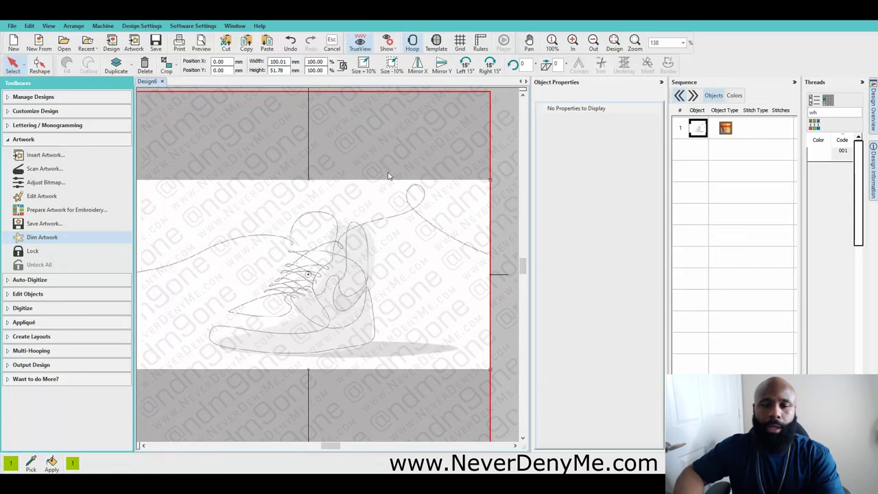
pyautogui.click(359, 143)
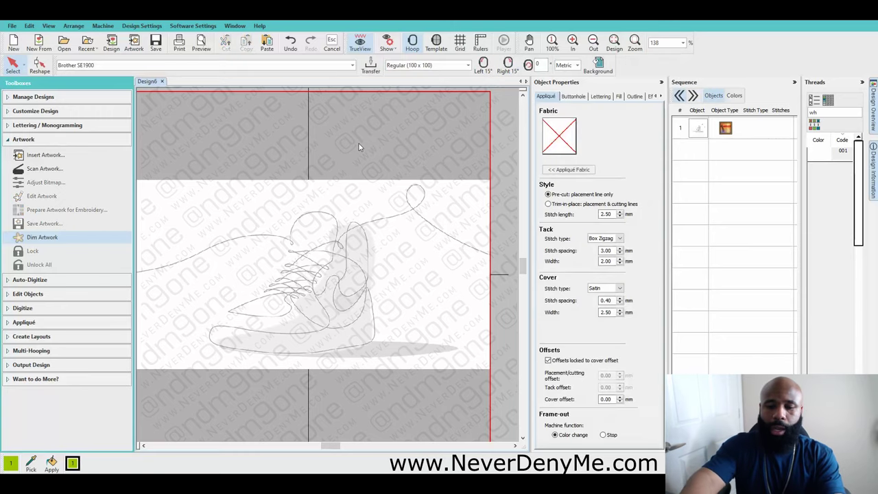
pyautogui.press('0')
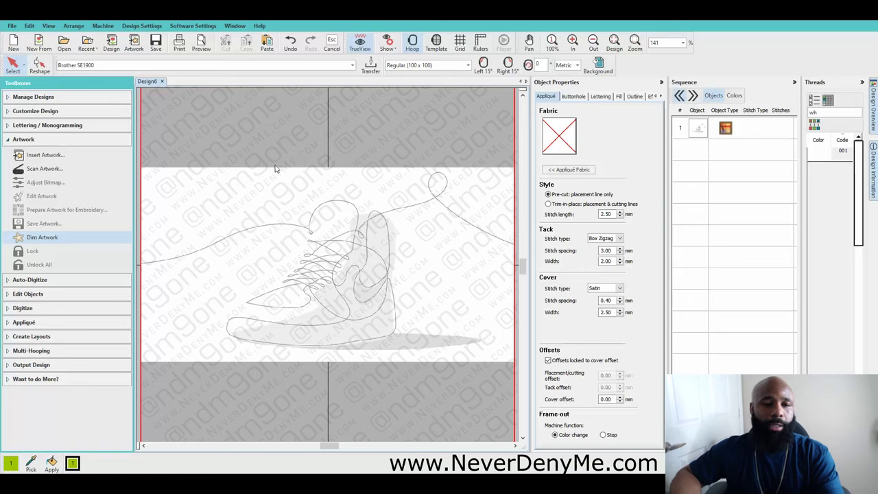
# Start the Digitize Open Shape tool at the outer end of the line beside the shoe's toe.
pyautogui.click(49, 145)
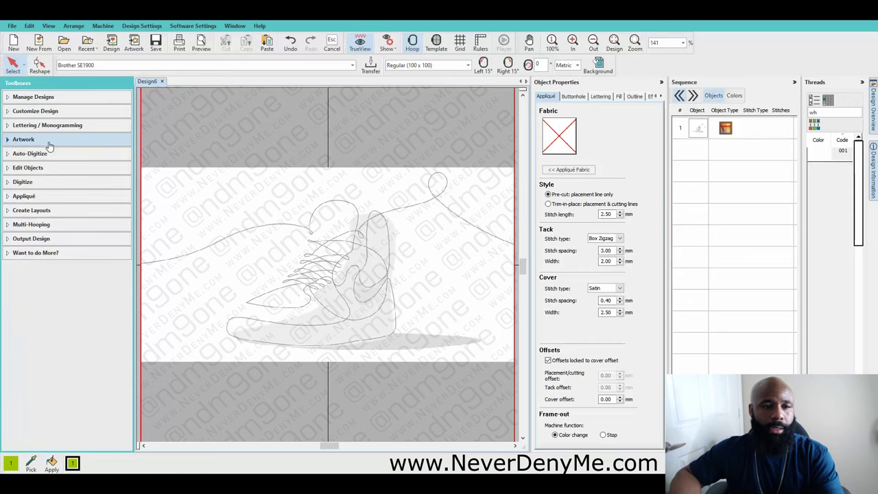
pyautogui.click(48, 182)
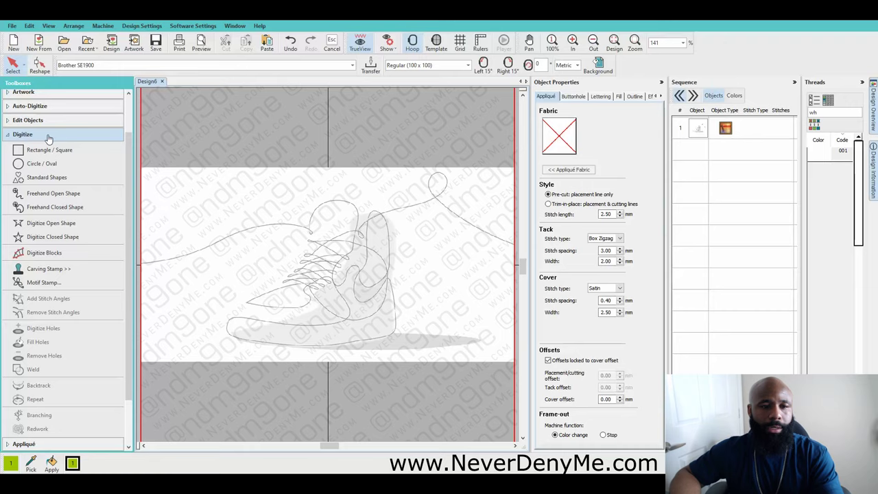
pyautogui.click(47, 224)
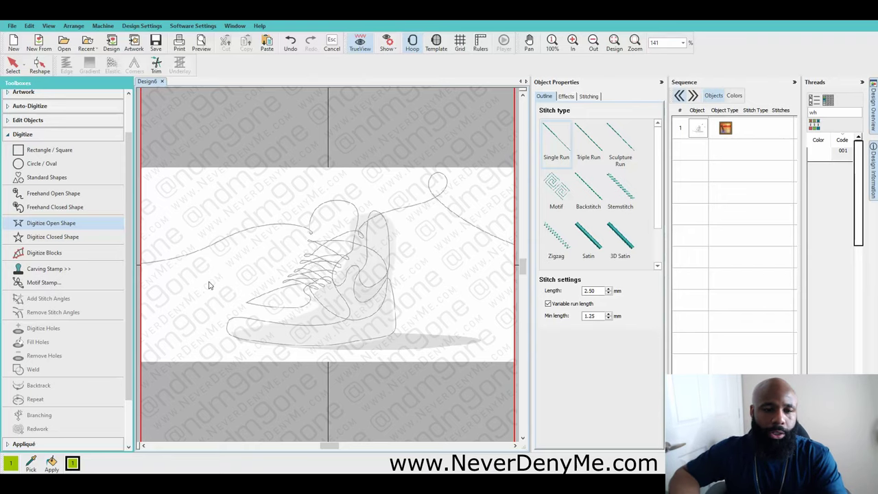
pyautogui.scroll(5, 146, 266)
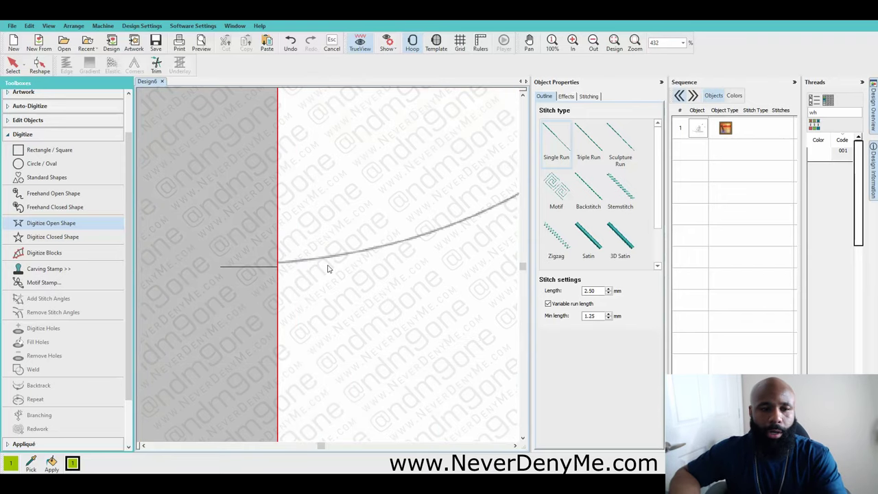
pyautogui.click(44, 228)
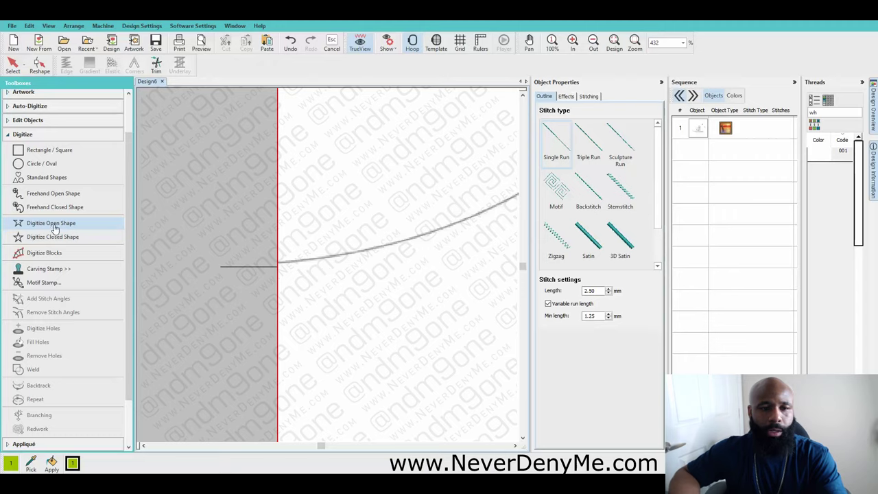
pyautogui.click(278, 262)
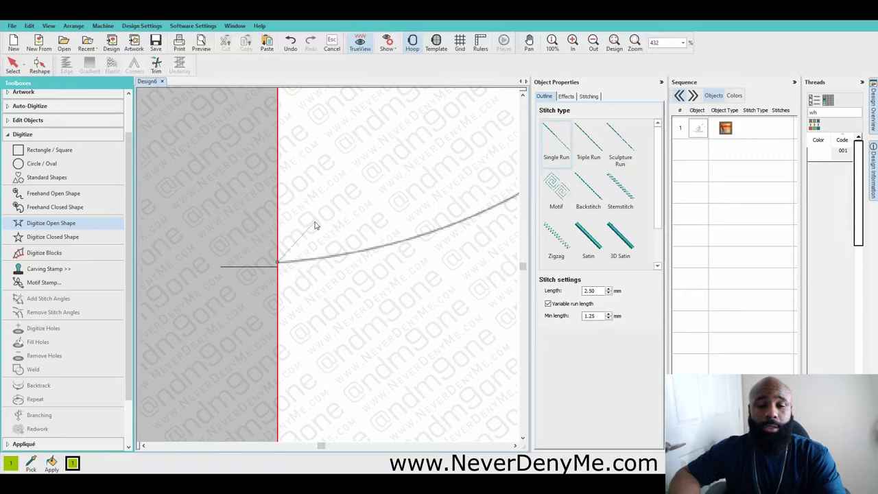
pyautogui.click(315, 223)
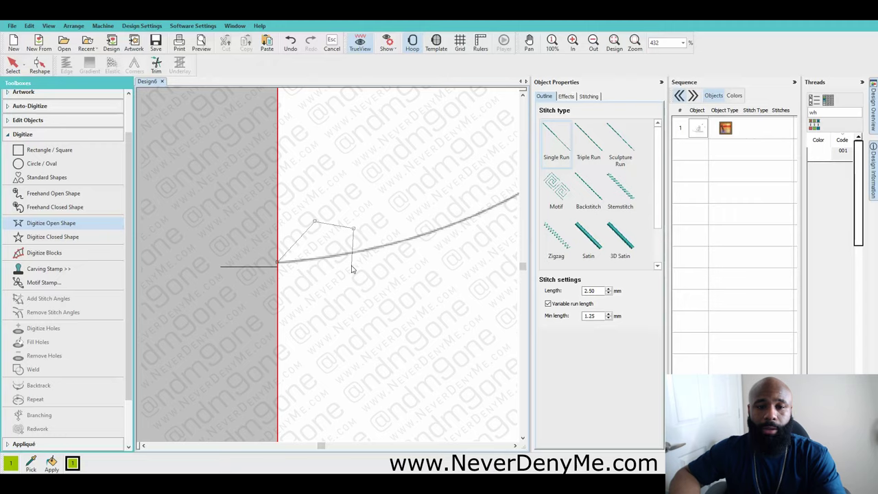
pyautogui.press('Escape')
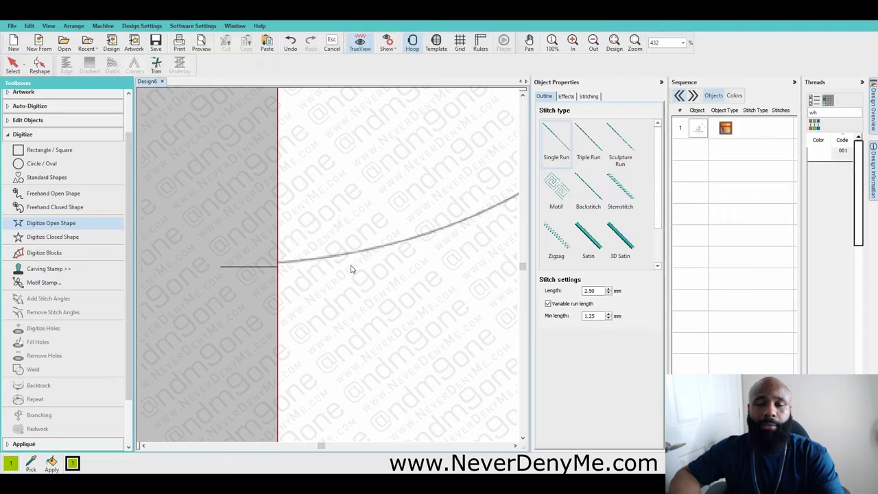
# Trace the artwork line with an open shape from the hoop edge up to the crest of the curve in front of the shoe.
pyautogui.click(277, 262)
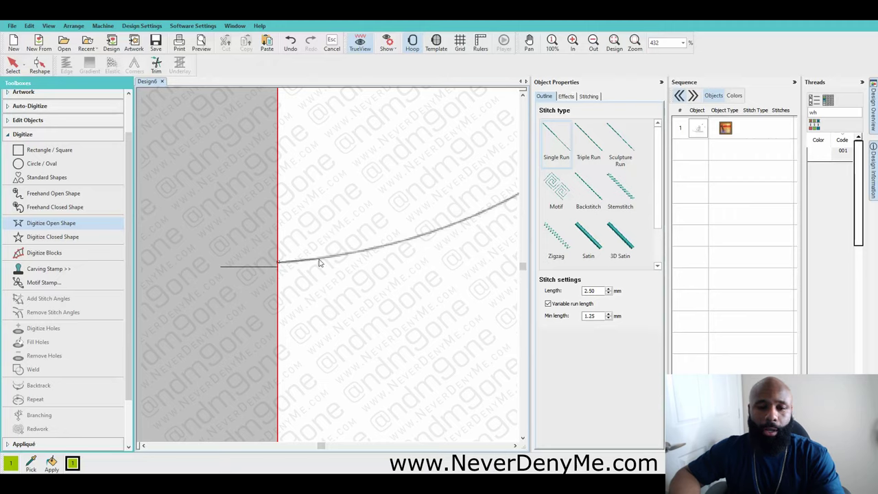
pyautogui.click(319, 262)
pyautogui.click(370, 249)
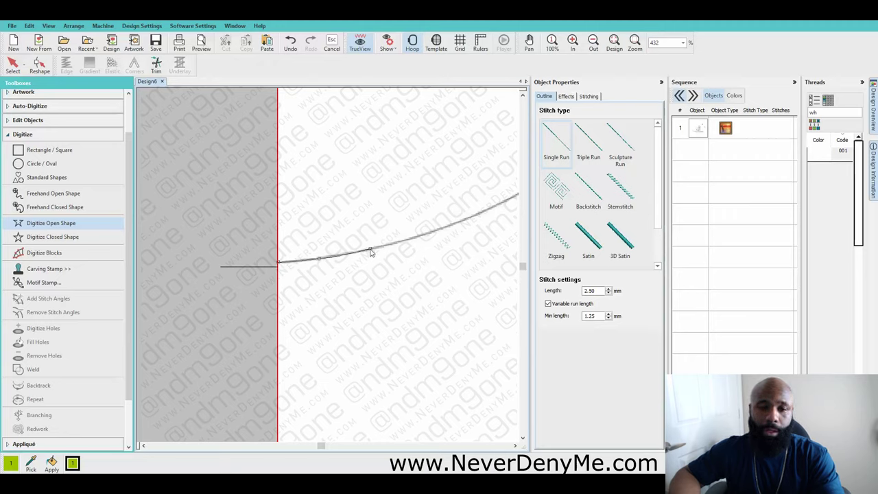
pyautogui.click(447, 231)
pyautogui.scroll(-1, 476, 222)
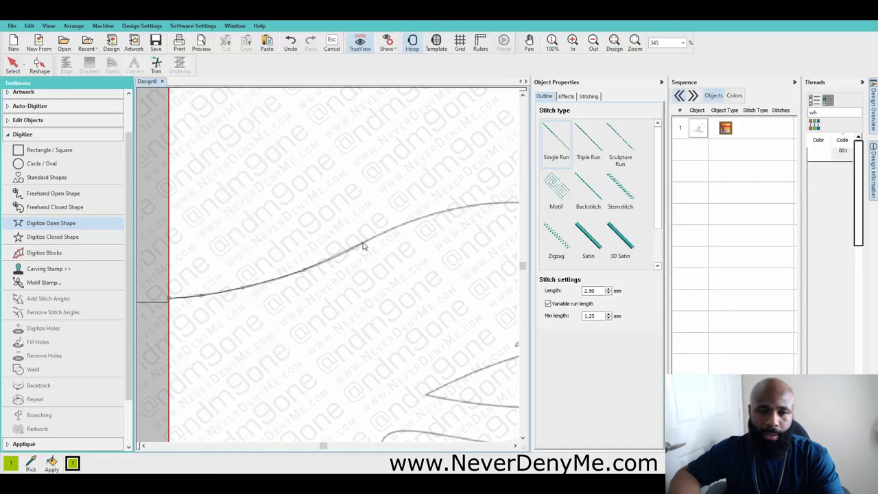
pyautogui.click(406, 225)
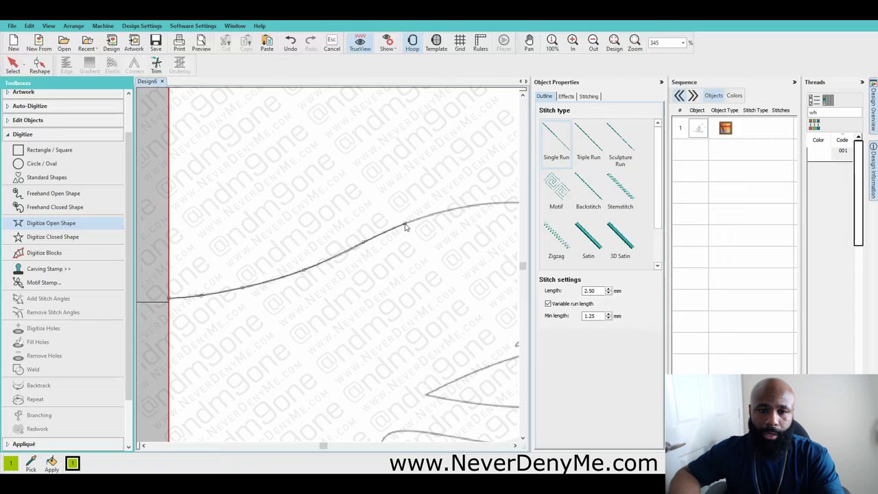
pyautogui.click(457, 208)
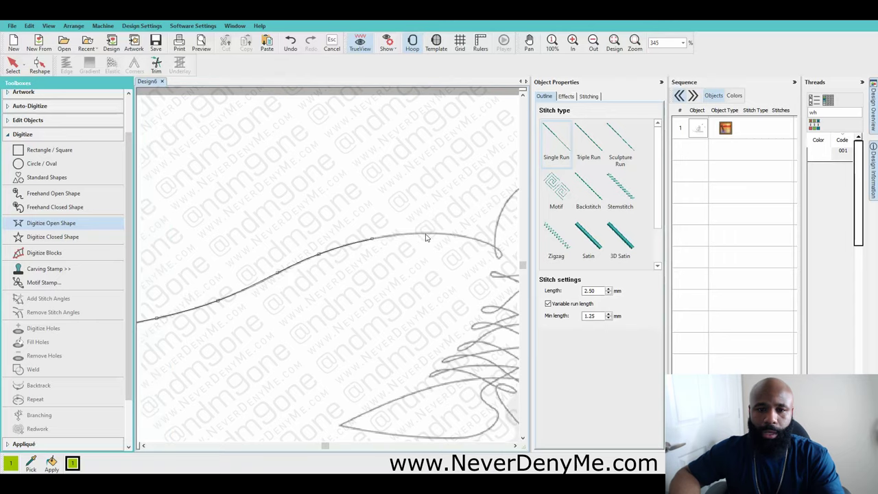
pyautogui.click(427, 234)
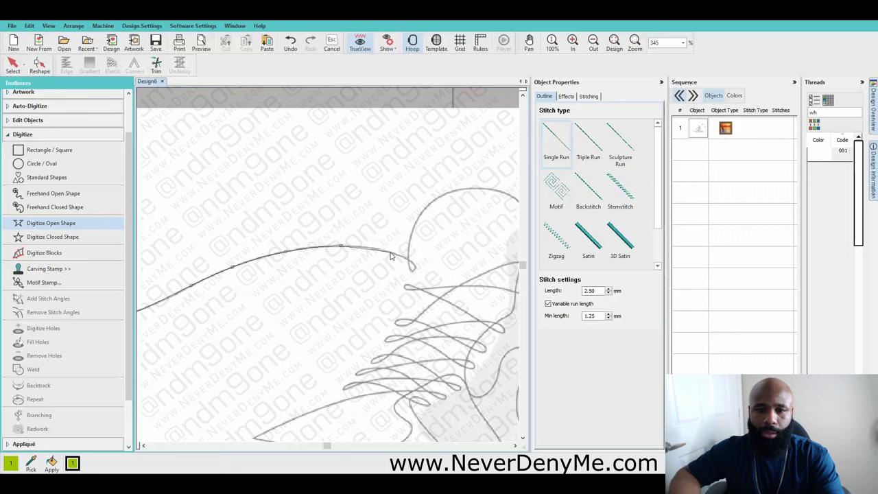
# Continue the open shape around the small loop and over the rounded top of the shoe tongue.
pyautogui.scroll(2, 328, 269)
pyautogui.scroll(1, 328, 269)
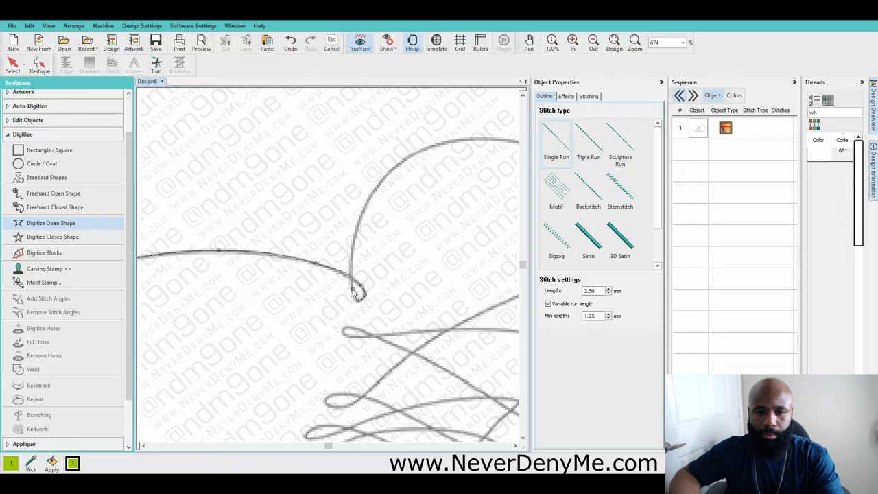
pyautogui.click(356, 228)
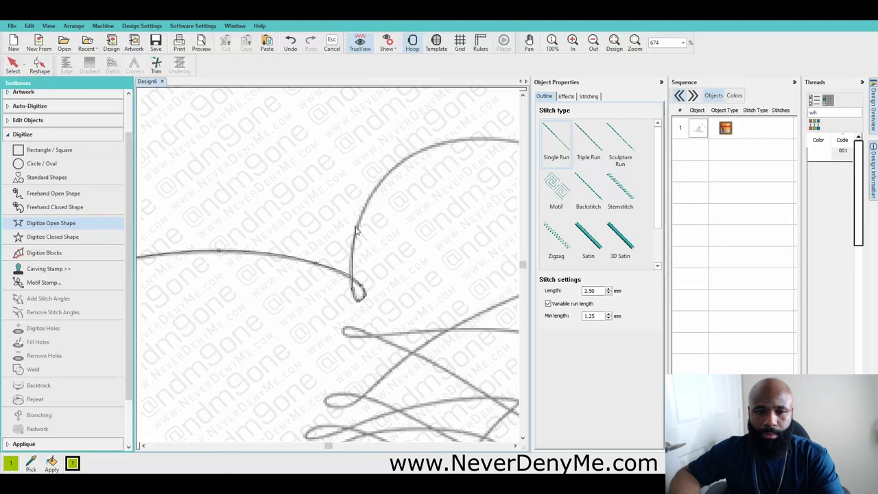
pyautogui.click(388, 173)
pyautogui.click(495, 139)
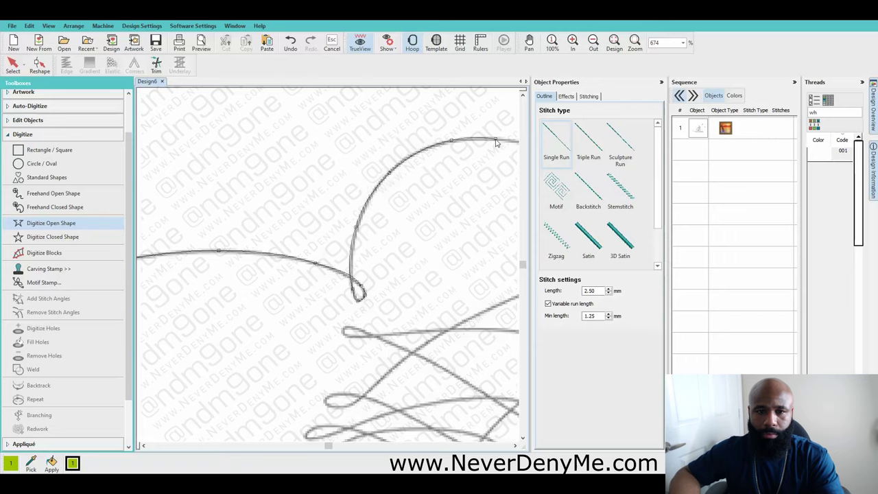
pyautogui.click(466, 214)
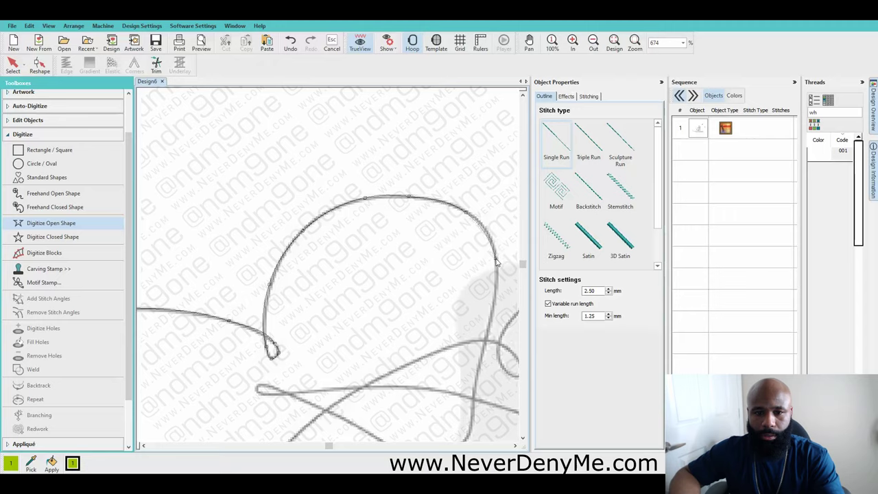
# Continue the open shape down the back of the tongue and along the curve at the inner ends of the laces.
pyautogui.rightClick(495, 300)
pyautogui.click(487, 339)
pyautogui.click(475, 385)
pyautogui.scroll(-2, 478, 415)
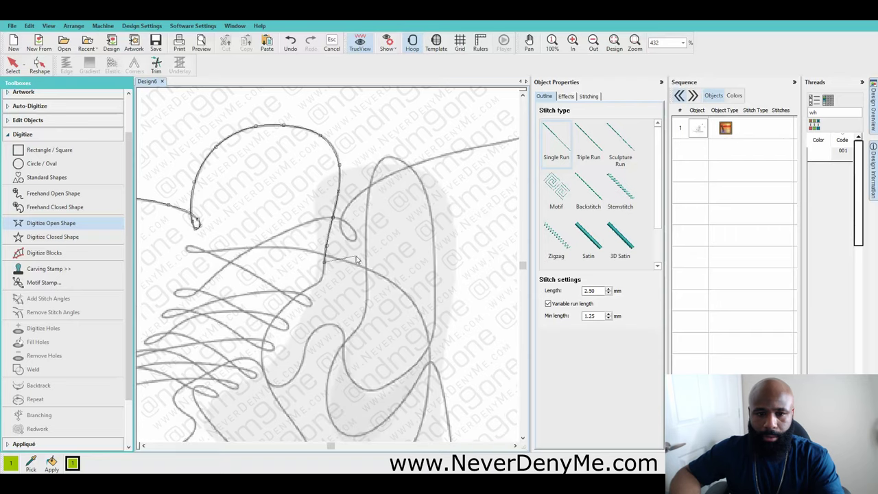
pyautogui.scroll(3, 316, 270)
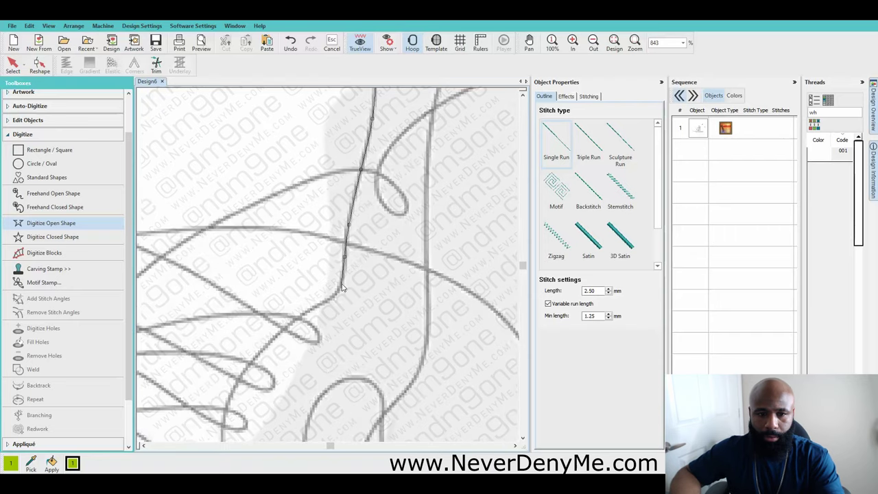
pyautogui.click(301, 314)
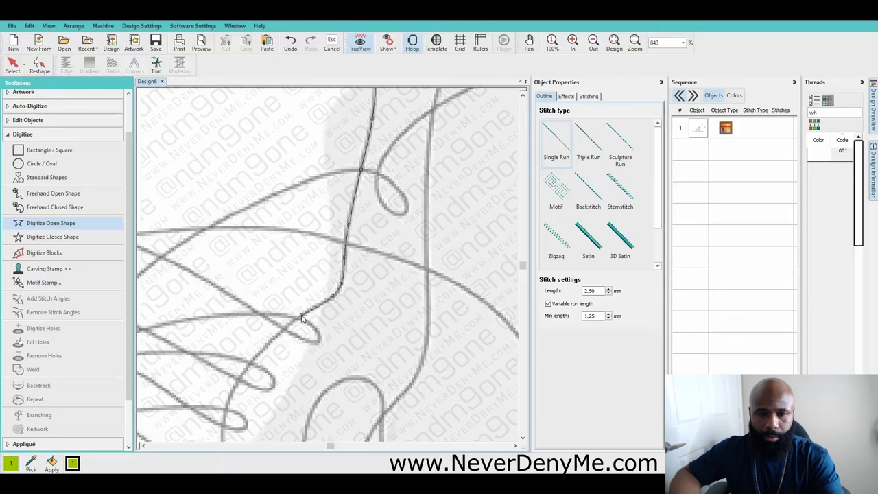
pyautogui.click(240, 379)
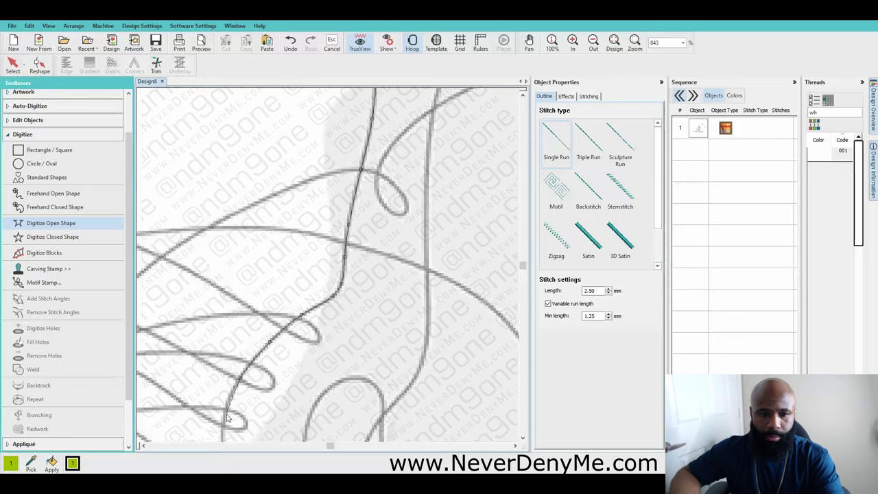
# Continue the open shape below the laces and around the rounded bend in the middle of the shoe's side.
pyautogui.scroll(-2, 328, 269)
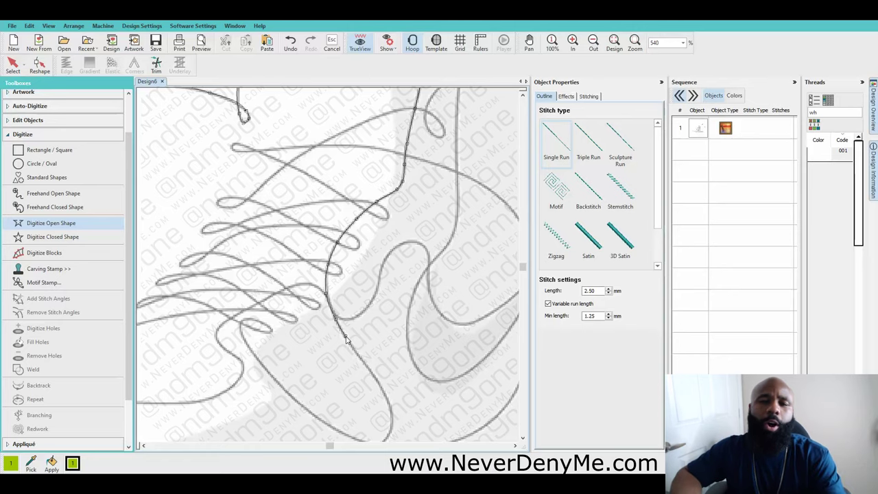
pyautogui.click(365, 364)
pyautogui.click(387, 398)
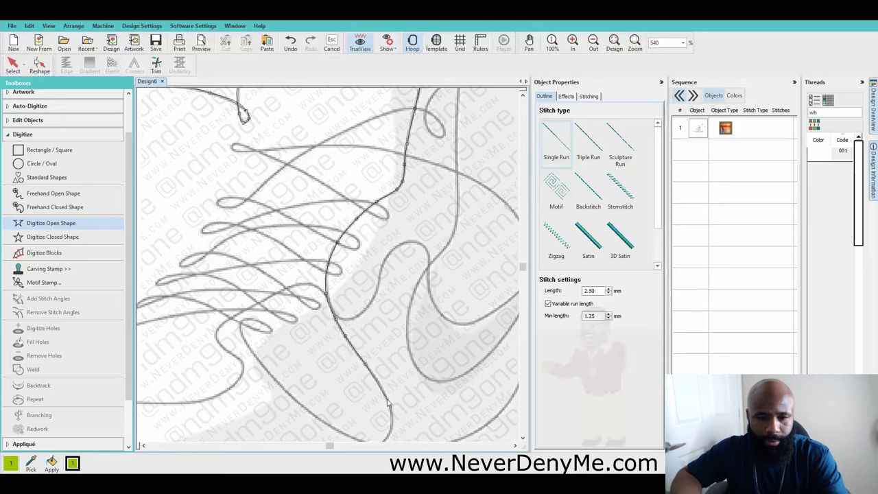
pyautogui.click(392, 420)
pyautogui.click(355, 359)
# Continue the open shape along the upper edge of the sole towards the toe.
pyautogui.click(346, 365)
pyautogui.rightClick(324, 378)
pyautogui.rightClick(283, 387)
pyautogui.rightClick(258, 388)
pyautogui.rightClick(190, 392)
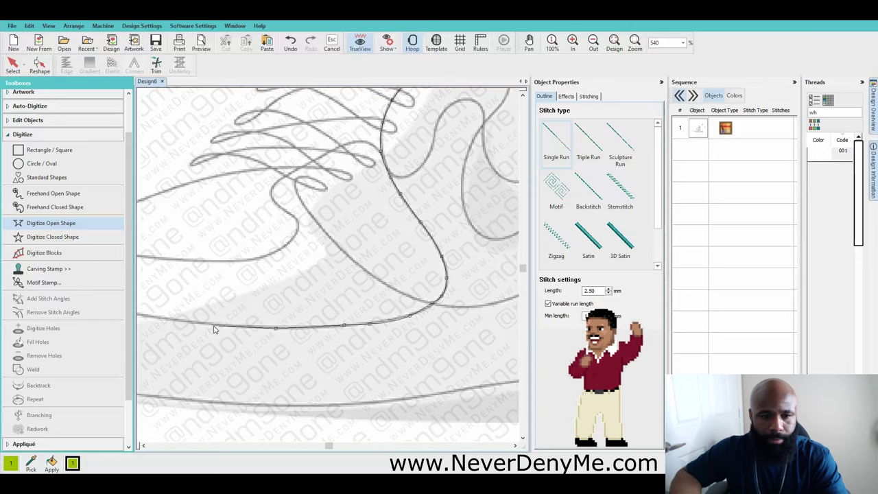
pyautogui.rightClick(212, 326)
# Continue the open shape along the sole's upper edge and around the rounded tip of the toe.
pyautogui.rightClick(226, 283)
pyautogui.click(251, 268)
pyautogui.click(210, 260)
pyautogui.click(183, 261)
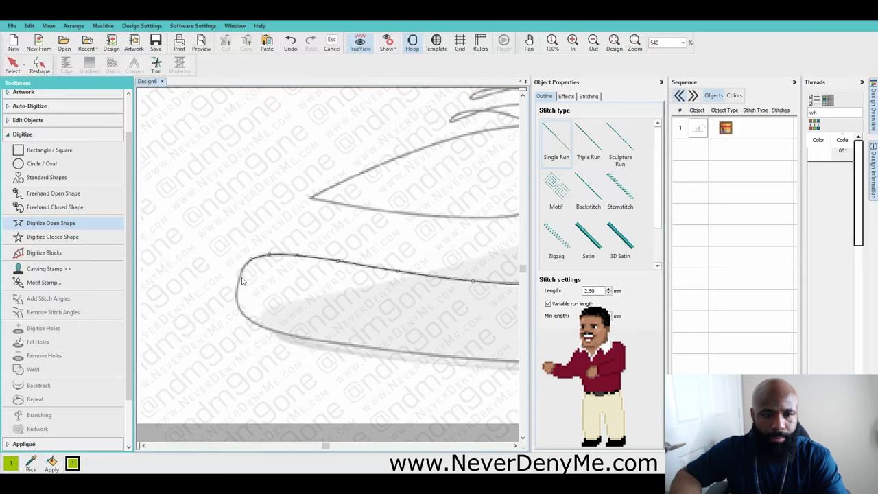
pyautogui.click(303, 338)
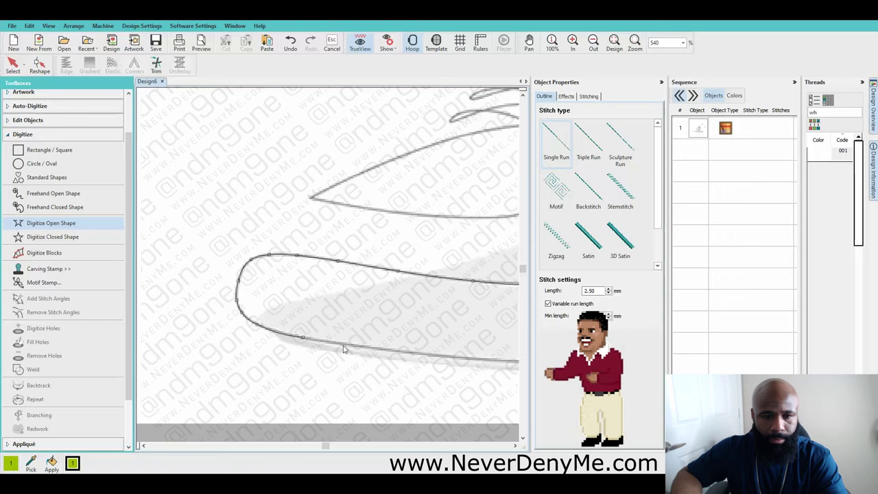
# Continue the open shape along the bottom edge of the sole towards the heel.
pyautogui.click(380, 349)
pyautogui.rightClick(465, 359)
pyautogui.rightClick(488, 311)
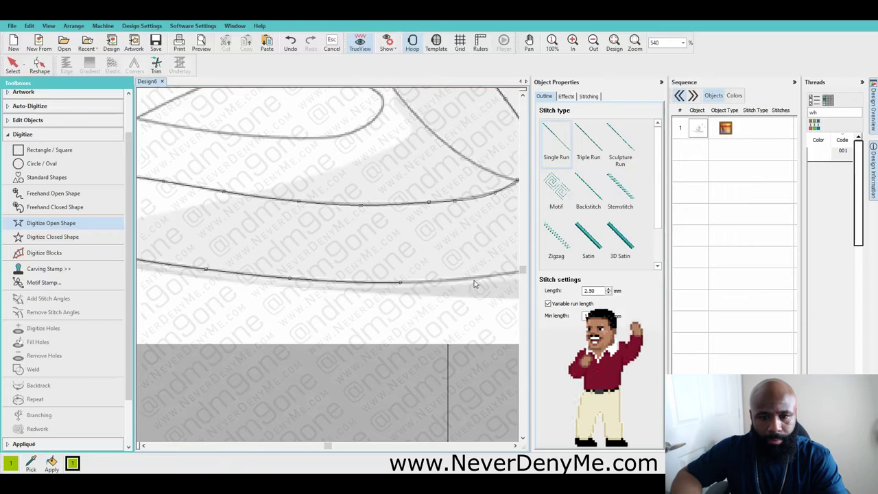
pyautogui.rightClick(481, 277)
pyautogui.rightClick(491, 255)
pyautogui.click(494, 245)
# Continue the open shape around the heel corner of the sole and up the back of the heel.
pyautogui.rightClick(438, 236)
pyautogui.rightClick(447, 214)
pyautogui.rightClick(445, 161)
pyautogui.rightClick(439, 107)
pyautogui.scroll(2, 440, 106)
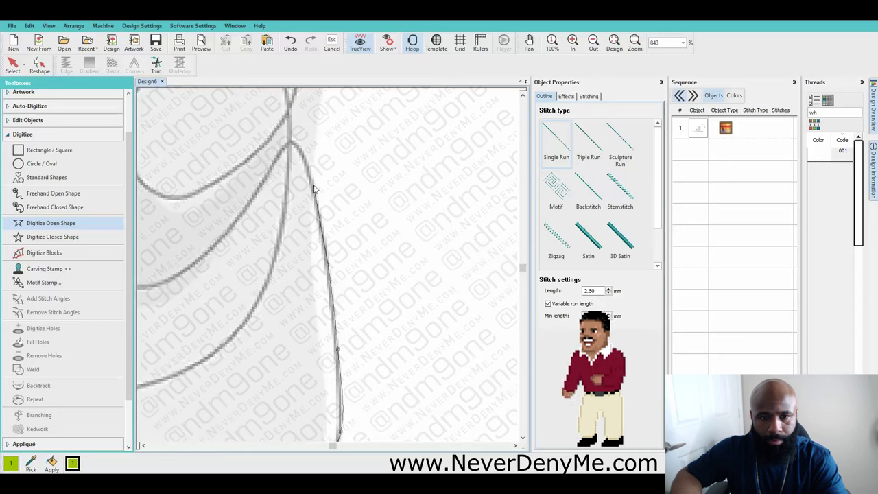
# Continue the open shape over the peak at the heel and around the wide bottom curve of the rear side panel.
pyautogui.click(186, 269)
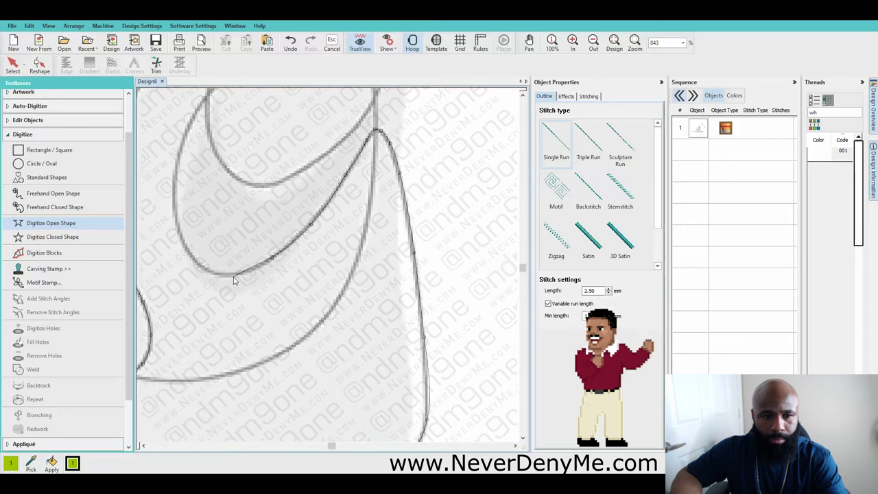
pyautogui.click(235, 275)
pyautogui.click(203, 268)
pyautogui.click(180, 236)
pyautogui.click(175, 186)
pyautogui.click(185, 134)
# Continue the open shape up from the rear side panel along the inner line towards the ankle collar.
pyautogui.click(283, 169)
pyautogui.click(314, 132)
pyautogui.click(323, 175)
pyautogui.click(323, 124)
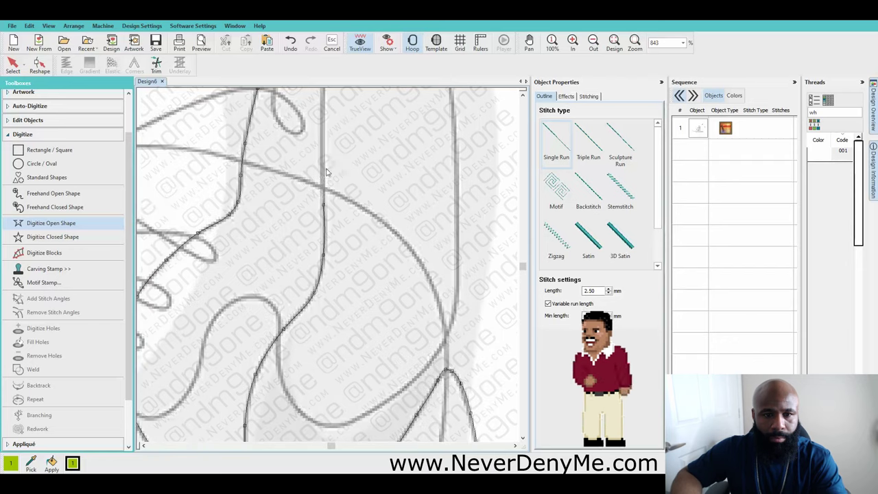
pyautogui.click(323, 157)
# Continue the open shape over the rounded top of the ankle collar at the back of the shoe.
pyautogui.click(330, 182)
pyautogui.click(342, 145)
pyautogui.click(362, 130)
pyautogui.click(385, 136)
pyautogui.click(413, 155)
pyautogui.click(434, 189)
# Continue the open shape down the back of the heel from the collar to the line crossing above the heel peak.
pyautogui.click(447, 237)
pyautogui.click(453, 291)
pyautogui.click(455, 371)
pyautogui.click(394, 359)
pyautogui.click(392, 379)
pyautogui.click(388, 402)
# Continue the open shape from the heel crossing down around the bottom of the side curve and up its front side.
pyautogui.click(347, 350)
pyautogui.click(325, 378)
pyautogui.click(294, 401)
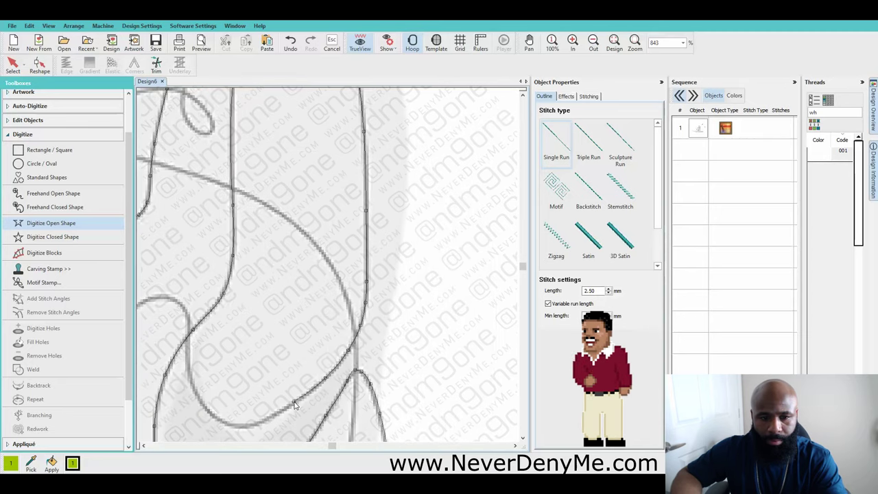
pyautogui.click(270, 417)
pyautogui.click(278, 346)
pyautogui.click(256, 341)
pyautogui.click(238, 325)
pyautogui.click(227, 303)
pyautogui.click(223, 269)
# Continue the open shape over the rounded hump in the middle of the shoe's side.
pyautogui.click(224, 239)
pyautogui.click(217, 225)
pyautogui.click(202, 217)
pyautogui.click(178, 220)
pyautogui.click(158, 239)
# Continue the open shape down from the hump and through the small valley below the laces.
pyautogui.click(234, 266)
pyautogui.click(231, 288)
pyautogui.click(221, 304)
pyautogui.click(204, 326)
pyautogui.click(184, 335)
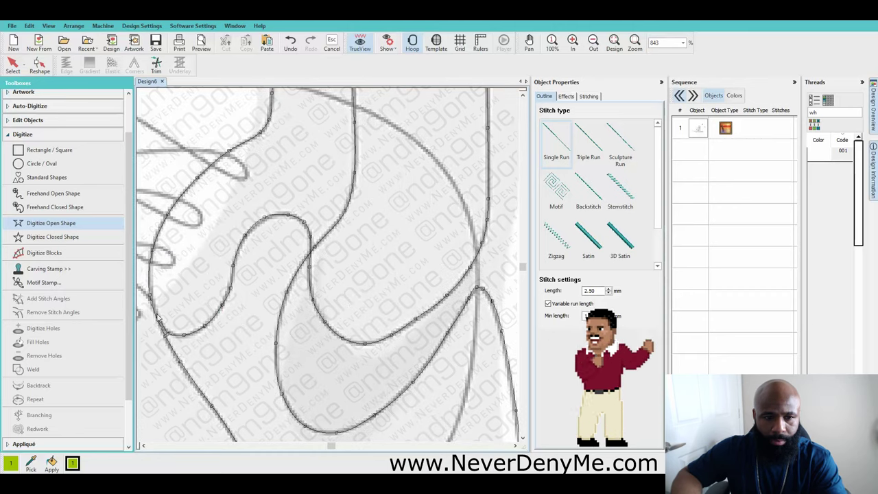
# Continue the open shape from the valley up over the arch that leads forward into the lower laces.
pyautogui.press('c')
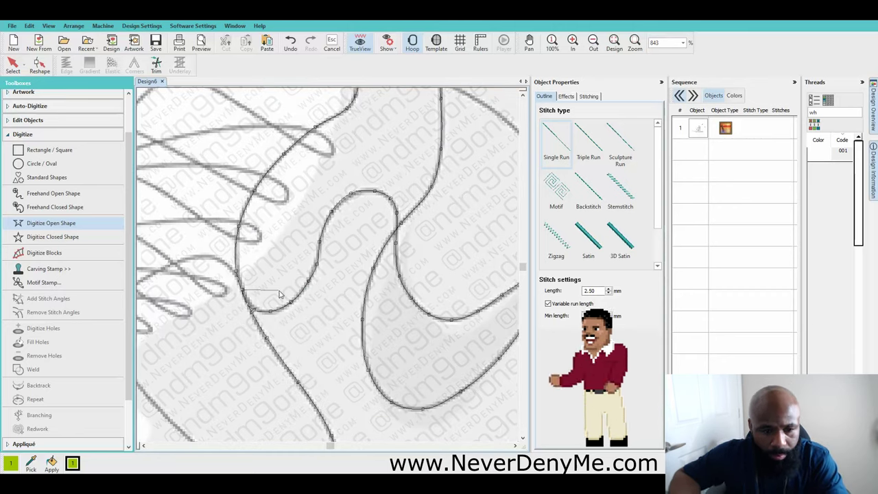
pyautogui.click(249, 306)
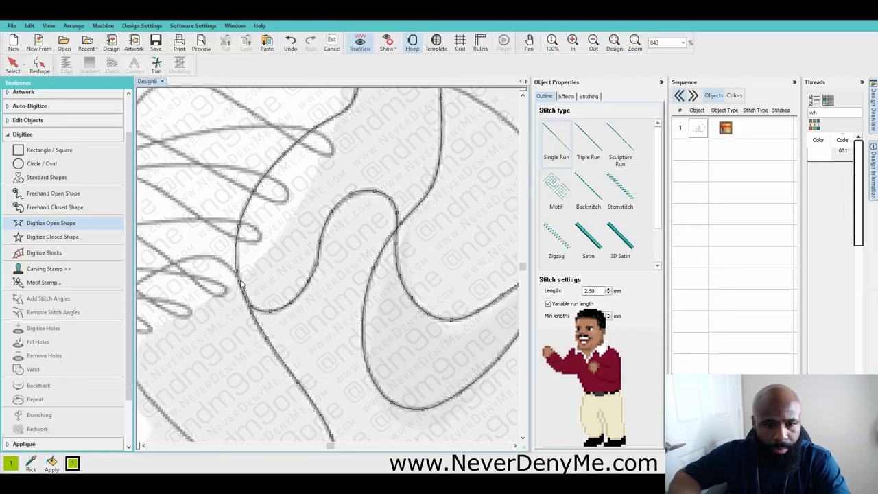
pyautogui.click(240, 280)
pyautogui.click(228, 266)
pyautogui.click(210, 255)
pyautogui.click(188, 258)
pyautogui.click(169, 265)
# Continue the open shape through the lower laces and around the S-shaped bend at the rear of the toe panel.
pyautogui.click(216, 280)
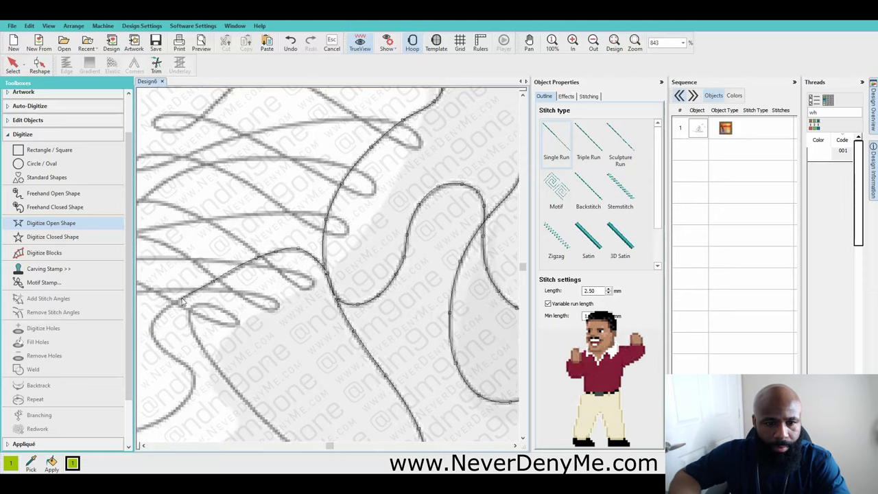
pyautogui.click(177, 301)
pyautogui.click(161, 313)
pyautogui.rightClick(255, 324)
pyautogui.rightClick(277, 342)
pyautogui.rightClick(281, 354)
pyautogui.rightClick(274, 372)
pyautogui.rightClick(246, 394)
pyautogui.rightClick(207, 406)
# Continue the open shape along the lower edge of the toe panel to its pointed front tip.
pyautogui.rightClick(240, 339)
pyautogui.rightClick(176, 337)
pyautogui.rightClick(206, 296)
pyautogui.rightClick(157, 289)
pyautogui.rightClick(196, 267)
pyautogui.press('c')
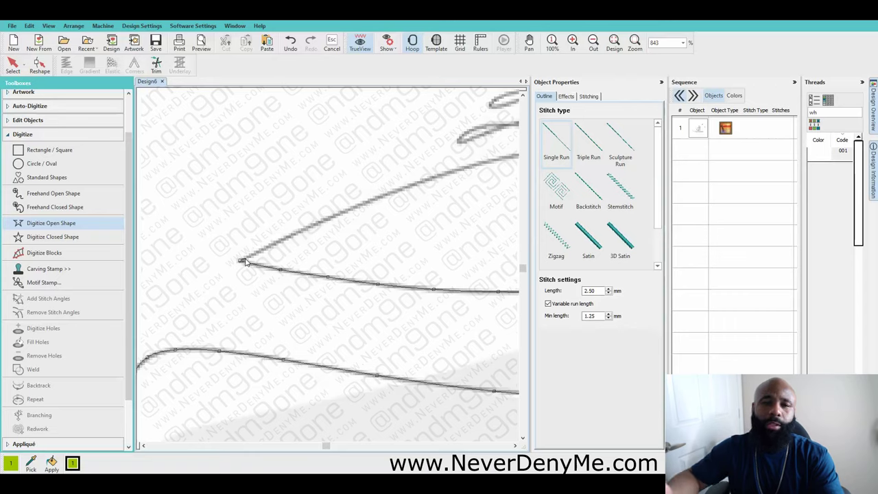
pyautogui.click(240, 260)
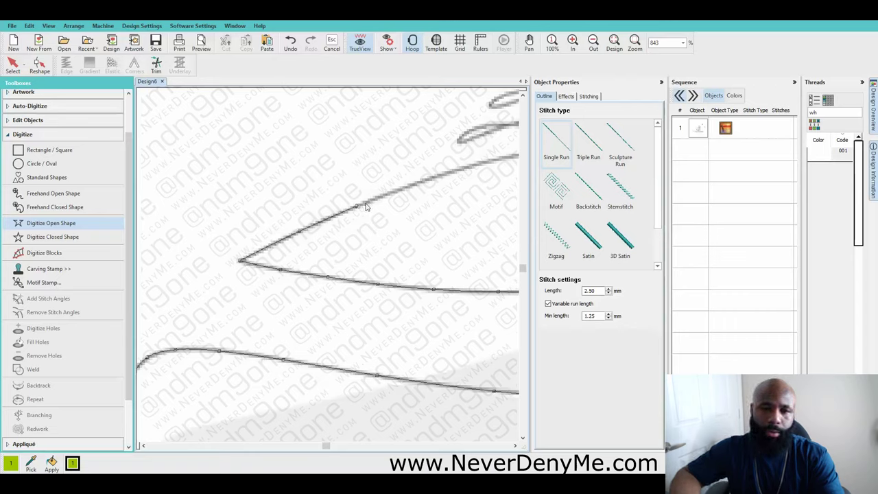
# Continue the open shape from the pointed tip along the upper edge of the toe panel to the laces.
pyautogui.click(419, 184)
pyautogui.click(483, 163)
pyautogui.click(452, 202)
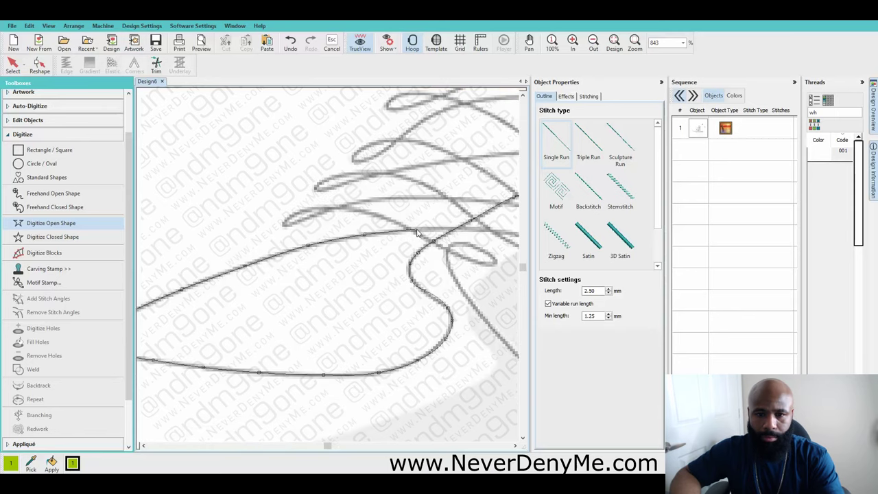
pyautogui.click(417, 230)
# Continue the open shape into the lower laces and around the first rear lace loop.
pyautogui.click(393, 242)
pyautogui.click(425, 247)
pyautogui.click(447, 261)
pyautogui.click(432, 260)
pyautogui.click(415, 250)
# Continue the open shape from the first rear lace loop forward along the lace and around its front loop.
pyautogui.rightClick(394, 237)
pyautogui.rightClick(364, 213)
pyautogui.rightClick(326, 195)
pyautogui.rightClick(299, 189)
pyautogui.rightClick(269, 187)
pyautogui.rightClick(244, 190)
pyautogui.rightClick(230, 199)
pyautogui.rightClick(230, 204)
# Continue the open shape from the front lace loop back across the shoe towards the next rear lace loop.
pyautogui.rightClick(247, 202)
pyautogui.rightClick(277, 193)
pyautogui.rightClick(326, 181)
pyautogui.rightClick(378, 173)
pyautogui.rightClick(438, 166)
pyautogui.rightClick(489, 166)
# Continue the open shape around the middle rear lace loop and forward along the lace.
pyautogui.rightClick(431, 234)
pyautogui.rightClick(421, 238)
pyautogui.rightClick(399, 229)
pyautogui.rightClick(386, 220)
pyautogui.rightClick(341, 189)
pyautogui.rightClick(307, 172)
pyautogui.rightClick(277, 162)
pyautogui.rightClick(251, 156)
# Continue the open shape around the next higher front lace loop and back across towards the upper rear loop.
pyautogui.rightClick(227, 157)
pyautogui.rightClick(214, 166)
pyautogui.rightClick(214, 171)
pyautogui.rightClick(226, 173)
pyautogui.rightClick(250, 167)
pyautogui.rightClick(291, 150)
pyautogui.rightClick(346, 133)
pyautogui.rightClick(415, 123)
pyautogui.click(469, 124)
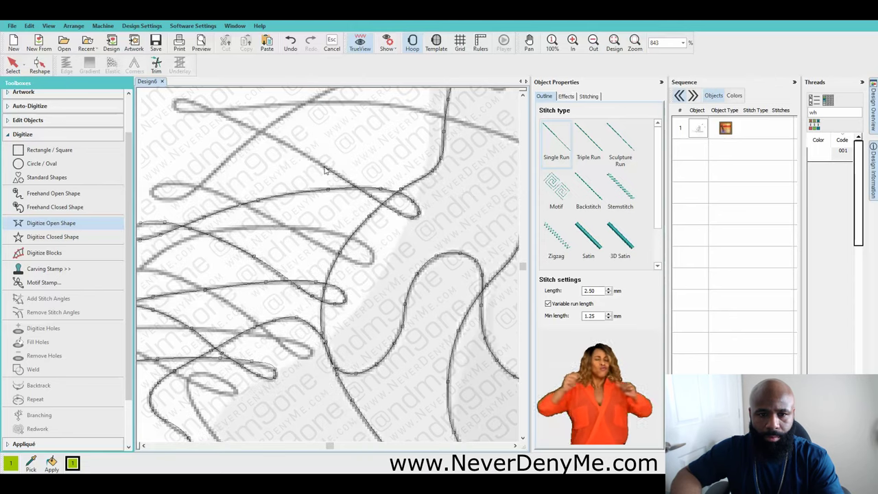
# Continue the open shape from the upper rear lace loop forward and around the topmost front lace loop.
pyautogui.rightClick(283, 141)
pyautogui.rightClick(235, 120)
pyautogui.rightClick(260, 183)
pyautogui.rightClick(241, 179)
pyautogui.rightClick(237, 186)
pyautogui.rightClick(242, 191)
pyautogui.rightClick(260, 191)
# Continue the open shape along the long line from the topmost lace loop across the ankle.
pyautogui.rightClick(323, 188)
pyautogui.rightClick(388, 183)
pyautogui.rightClick(445, 185)
pyautogui.rightClick(485, 192)
pyautogui.rightClick(452, 240)
pyautogui.rightClick(512, 262)
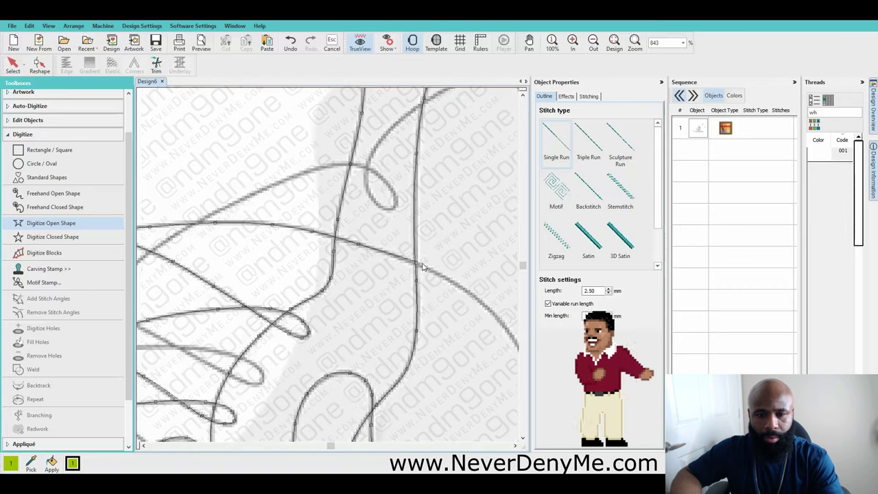
# Continue the open shape along the curve from the ankle down to the line crossing at the heel.
pyautogui.scroll(-2, 449, 278)
pyautogui.scroll(3, 329, 266)
pyautogui.rightClick(364, 290)
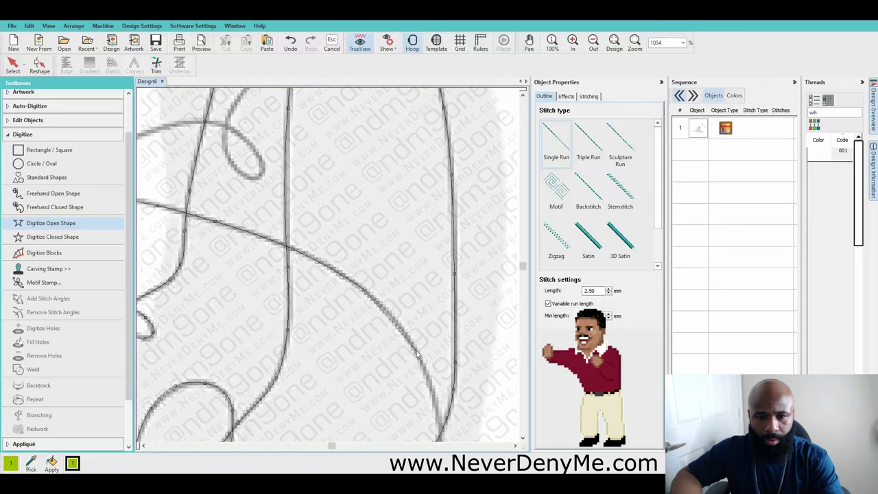
pyautogui.rightClick(415, 348)
pyautogui.rightClick(433, 398)
pyautogui.scroll(-2, 384, 360)
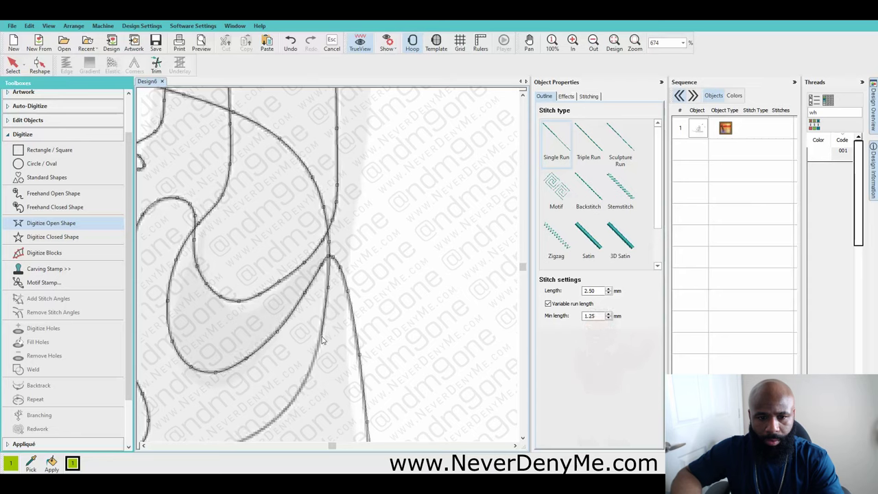
# Continue the open shape from the heel along the large lower curve to the crossing above the sole.
pyautogui.rightClick(282, 414)
pyautogui.rightClick(264, 358)
pyautogui.rightClick(212, 374)
pyautogui.rightClick(173, 376)
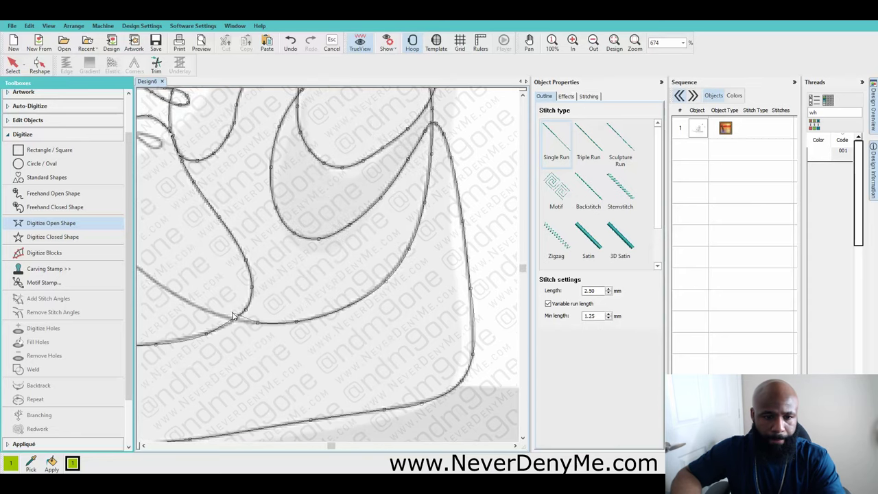
# Continue the open shape from the crossing above the sole up along the side line to the lowest laces.
pyautogui.rightClick(176, 296)
pyautogui.rightClick(218, 251)
pyautogui.rightClick(188, 222)
pyautogui.rightClick(160, 184)
# Continue the open shape around the small lowest rear lace loop and into the second pass of the laces.
pyautogui.rightClick(236, 197)
pyautogui.rightClick(249, 195)
pyautogui.rightClick(273, 205)
pyautogui.rightClick(267, 209)
pyautogui.rightClick(253, 206)
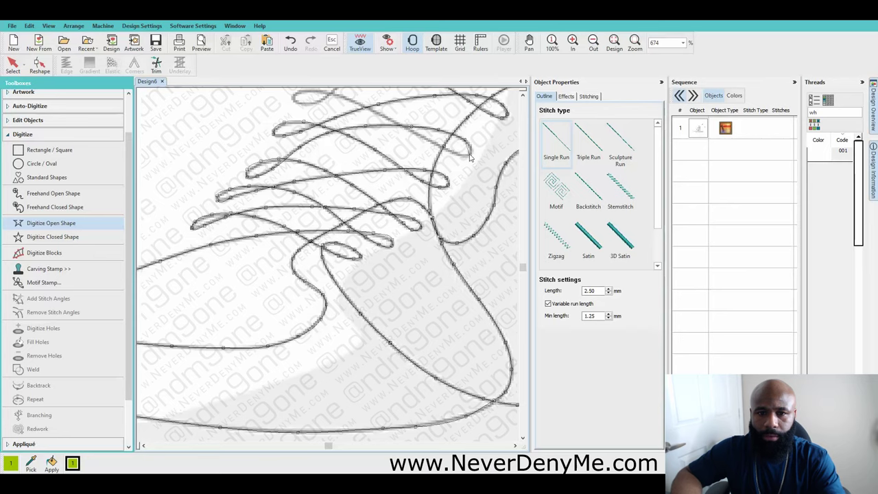
# Continue the open shape through the remaining upper lace loops and up to the small loop beside the ankle.
pyautogui.scroll(3, 344, 151)
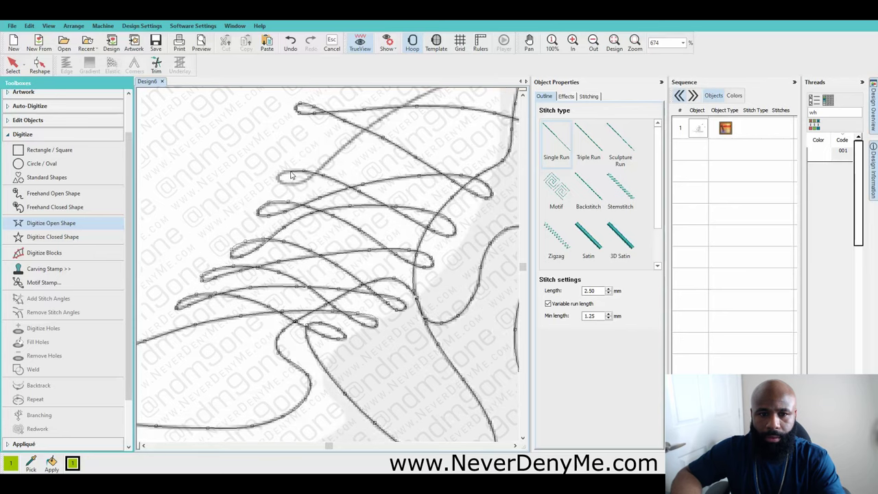
pyautogui.scroll(2, 384, 158)
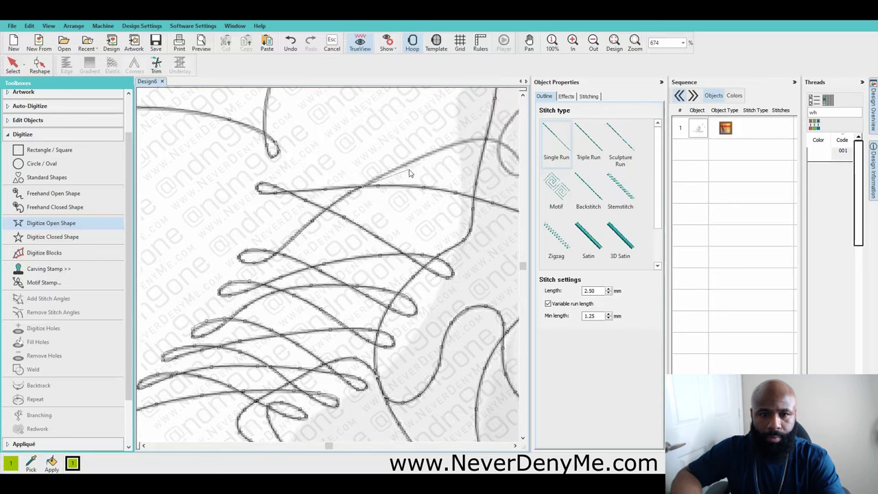
pyautogui.scroll(2, 446, 193)
pyautogui.hscroll(3, 446, 192)
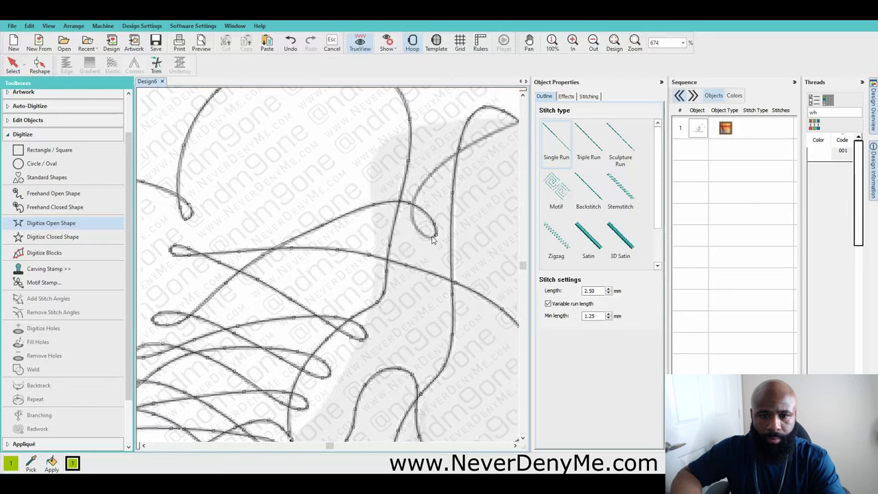
# Continue the open shape from the small loop beside the ankle across the heel tab towards the large round loop.
pyautogui.rightClick(415, 198)
pyautogui.rightClick(429, 176)
pyautogui.rightClick(457, 153)
pyautogui.rightClick(482, 139)
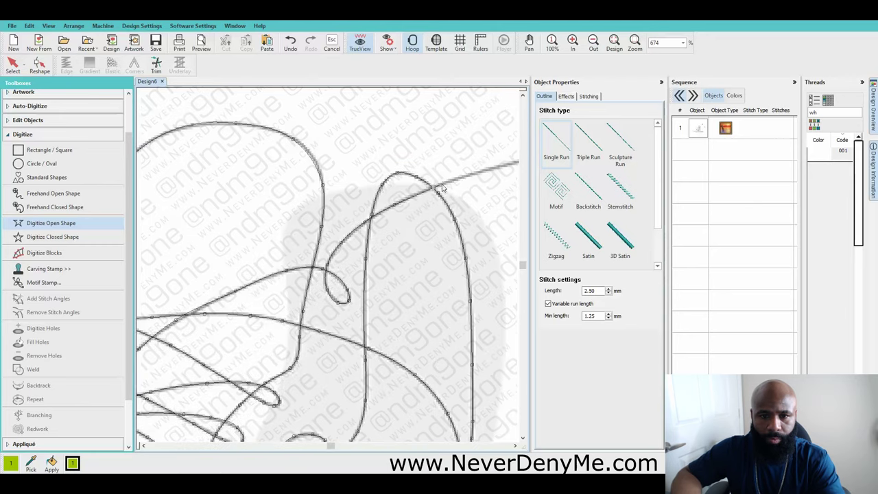
pyautogui.rightClick(444, 183)
pyautogui.rightClick(422, 214)
pyautogui.rightClick(476, 206)
pyautogui.rightClick(440, 222)
pyautogui.rightClick(477, 211)
pyautogui.rightClick(430, 222)
# Continue the open shape around the large round loop behind the shoe and back to its crossing.
pyautogui.rightClick(466, 194)
pyautogui.rightClick(488, 155)
pyautogui.rightClick(482, 123)
pyautogui.rightClick(458, 105)
pyautogui.rightClick(371, 183)
pyautogui.rightClick(346, 198)
pyautogui.rightClick(334, 221)
pyautogui.rightClick(332, 256)
pyautogui.rightClick(348, 284)
# Continue the open shape down the trailing line to the hoop's edge and finish it as a single-run outline.
pyautogui.rightClick(372, 310)
pyautogui.rightClick(455, 379)
pyautogui.rightClick(430, 350)
pyautogui.rightClick(434, 337)
pyautogui.rightClick(479, 338)
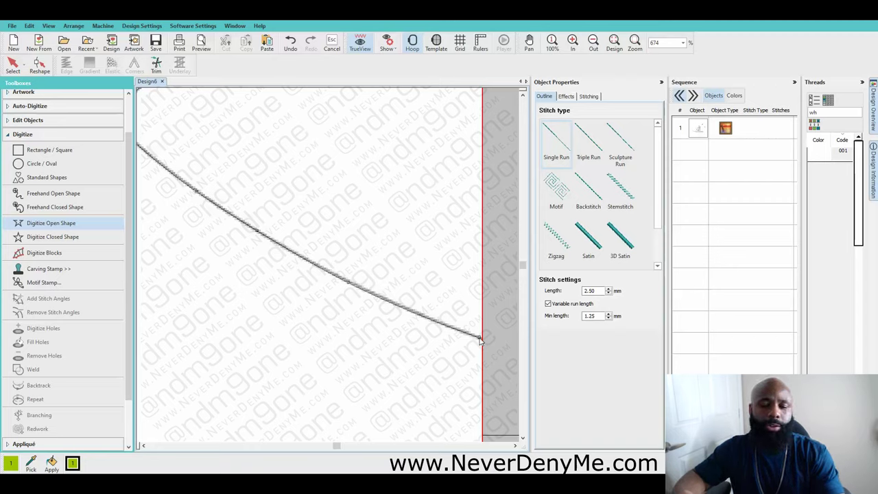
pyautogui.press('Return')
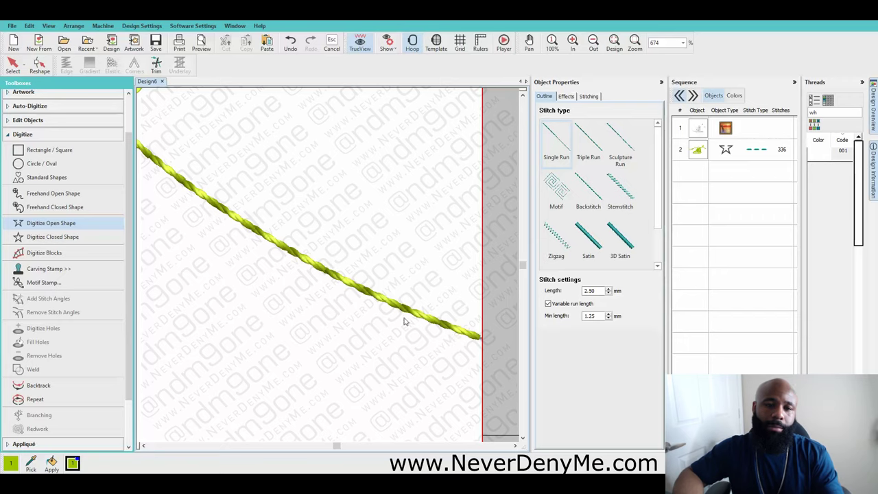
# Examine the finished shoe outline as a whole and at the laces, with the artwork alternately hidden and shown.
pyautogui.scroll(-5, 357, 292)
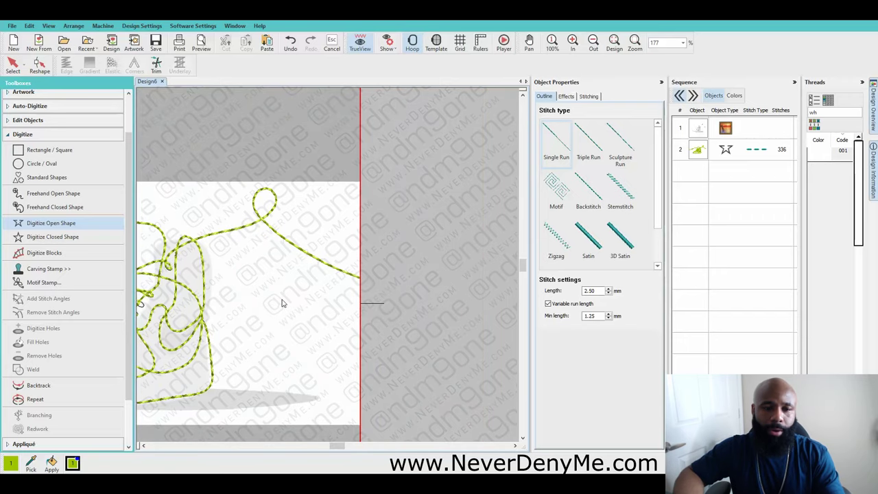
pyautogui.scroll(-2, 283, 304)
pyautogui.scroll(-1, 210, 273)
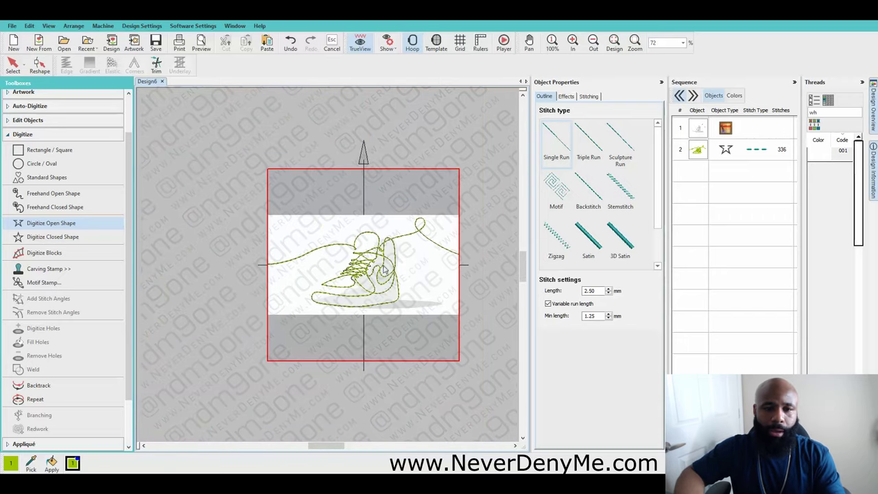
pyautogui.scroll(2, 386, 269)
pyautogui.scroll(2, 328, 269)
pyautogui.scroll(-1, 328, 271)
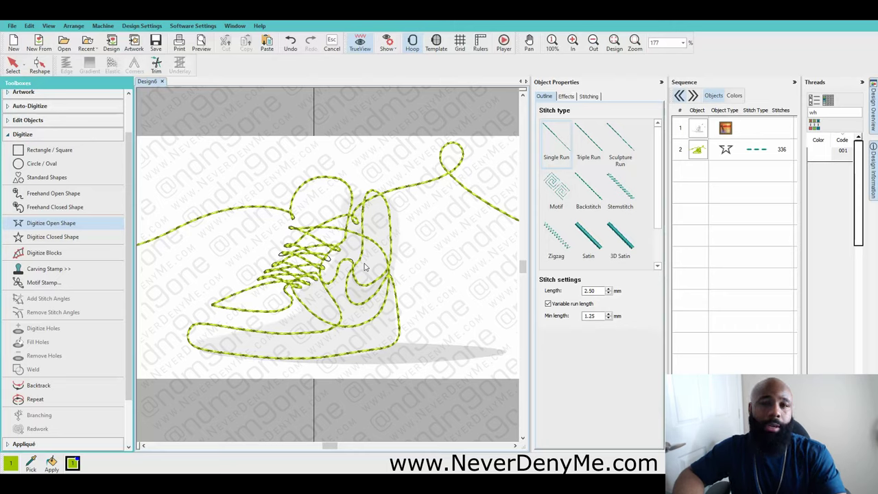
pyautogui.press('d')
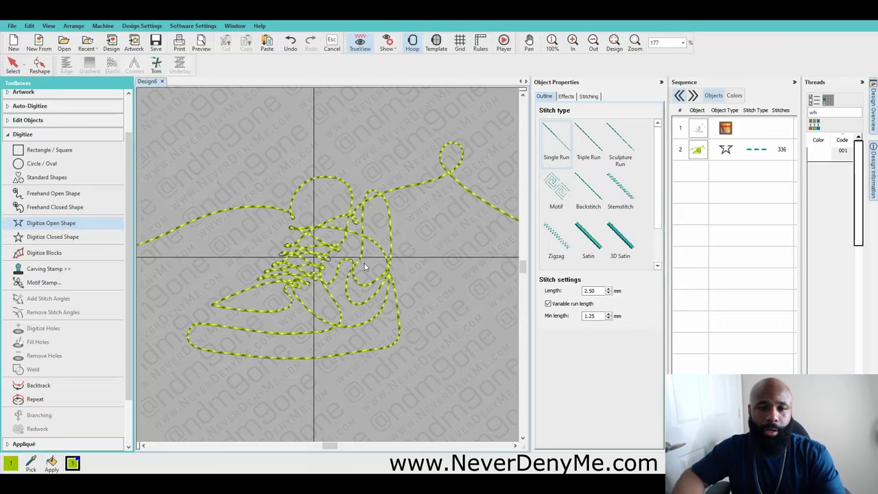
pyautogui.scroll(-4, 314, 280)
pyautogui.scroll(7, 329, 268)
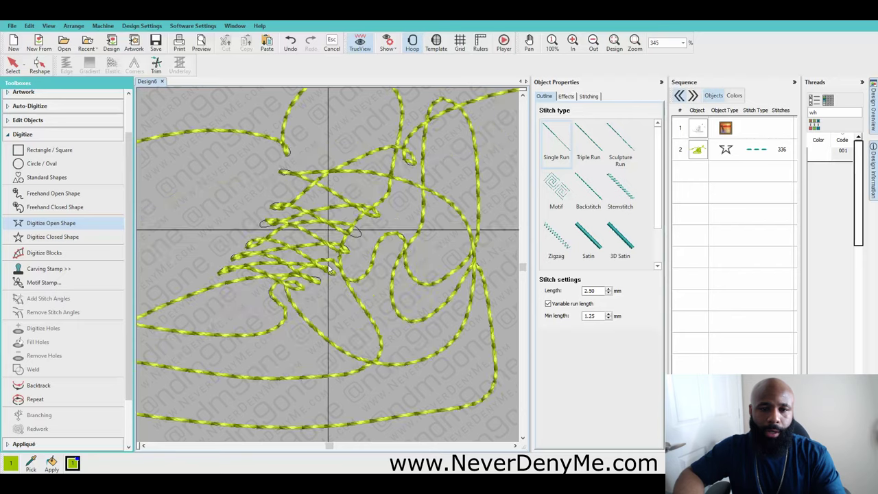
pyautogui.scroll(-5, 330, 270)
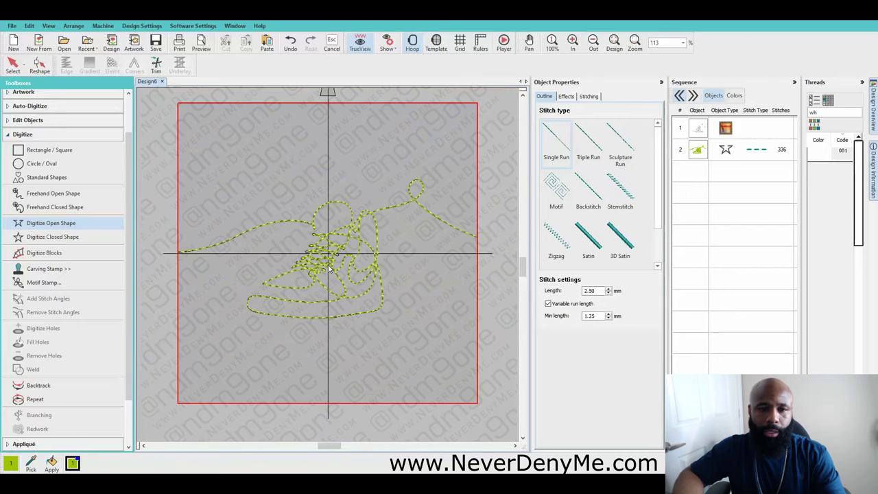
pyautogui.press('d')
pyautogui.press('d')
pyautogui.press('d')
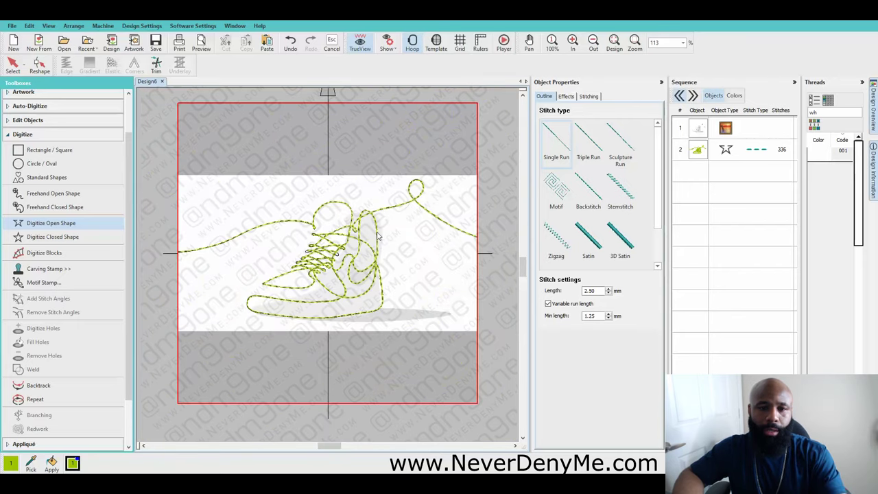
pyautogui.press('d')
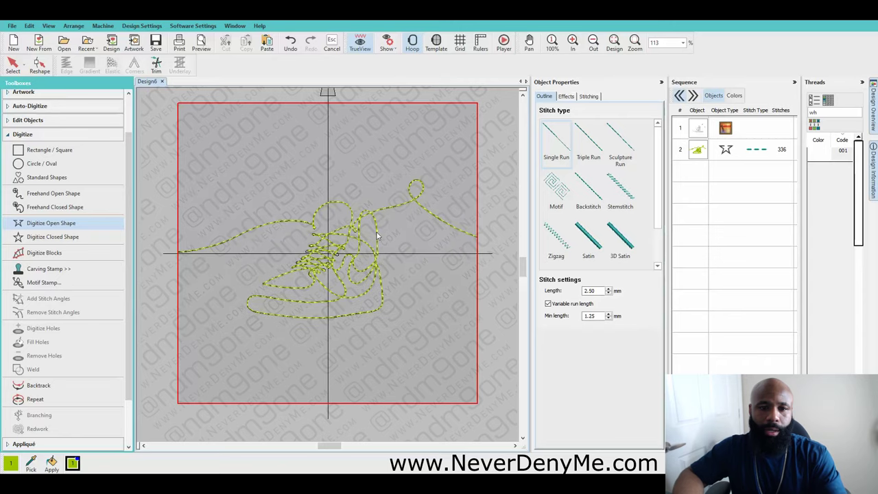
pyautogui.press('d')
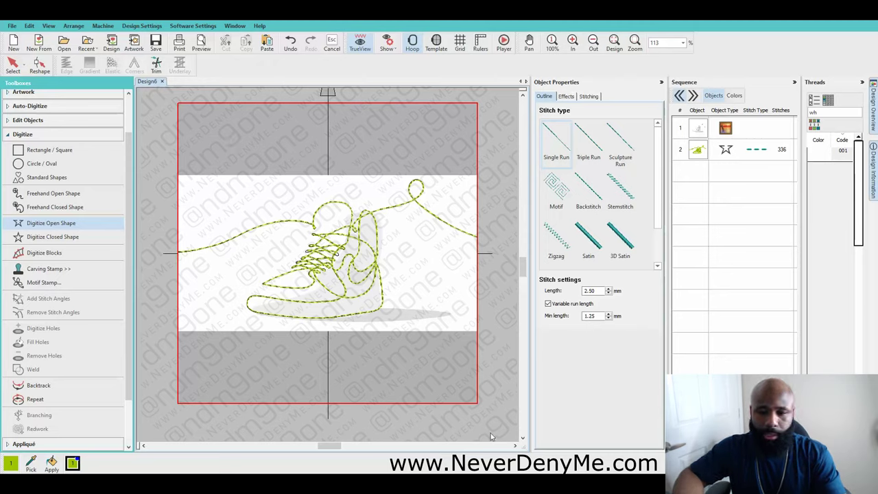
# Find black in the thread list and recolour the shoe outline with black thread, code 900.
pyautogui.click(828, 116)
pyautogui.write('black')
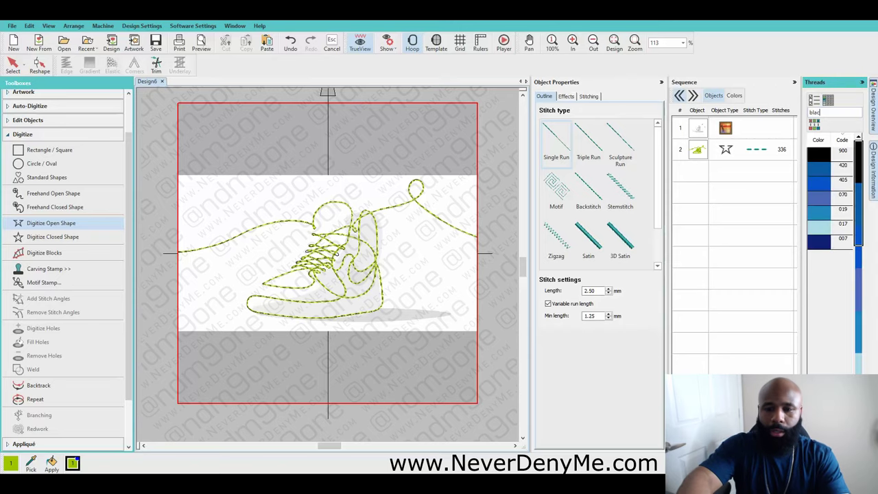
pyautogui.click(824, 155)
# Check the black outline up close and within the whole hoop, with and without the artwork behind it.
pyautogui.scroll(8, 319, 274)
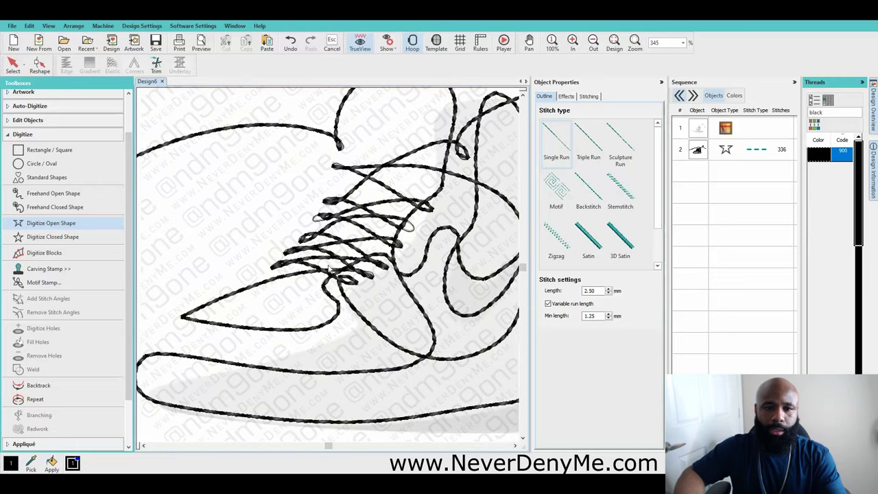
pyautogui.scroll(2, 329, 269)
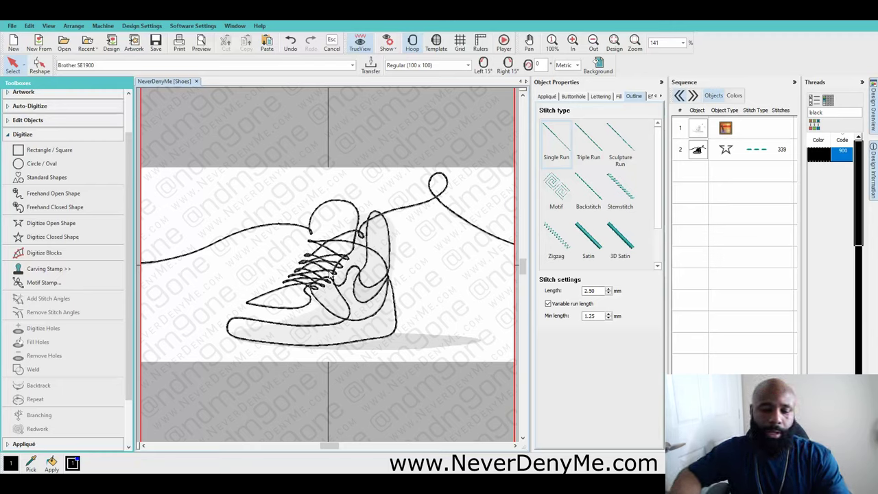
pyautogui.press('d')
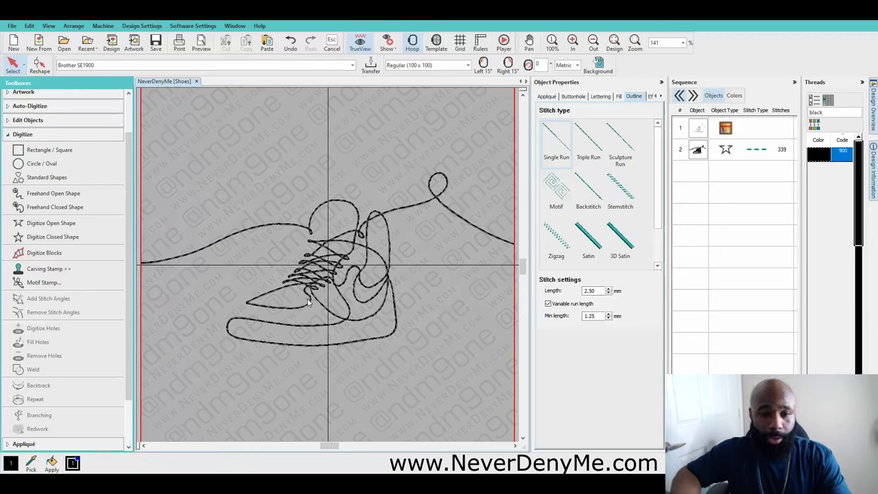
pyautogui.scroll(2, 328, 269)
pyautogui.scroll(-1, 329, 269)
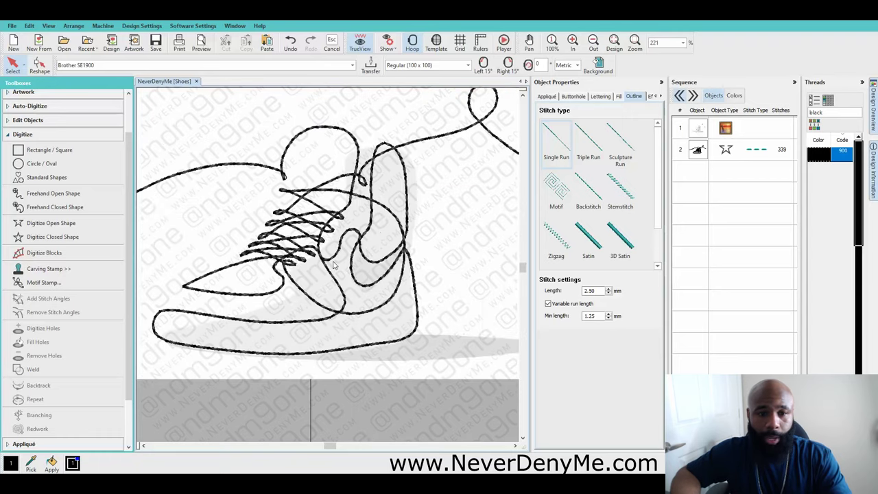
pyautogui.scroll(-4, 334, 266)
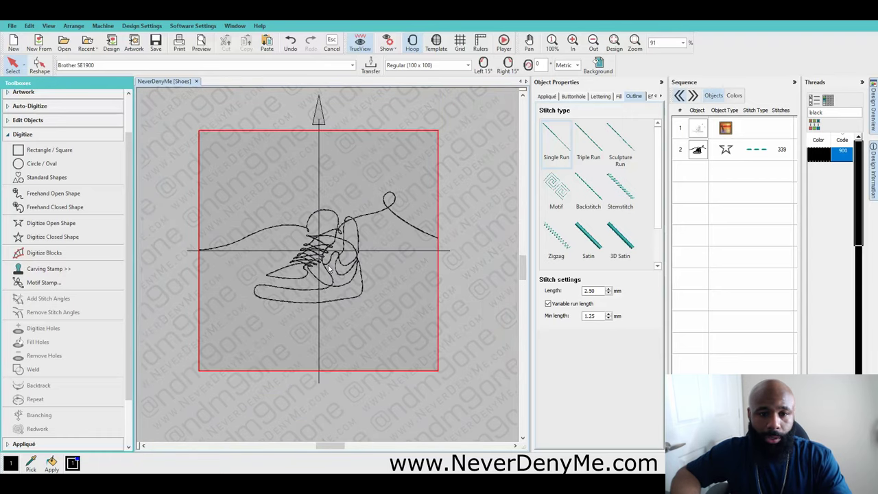
pyautogui.scroll(4, 329, 269)
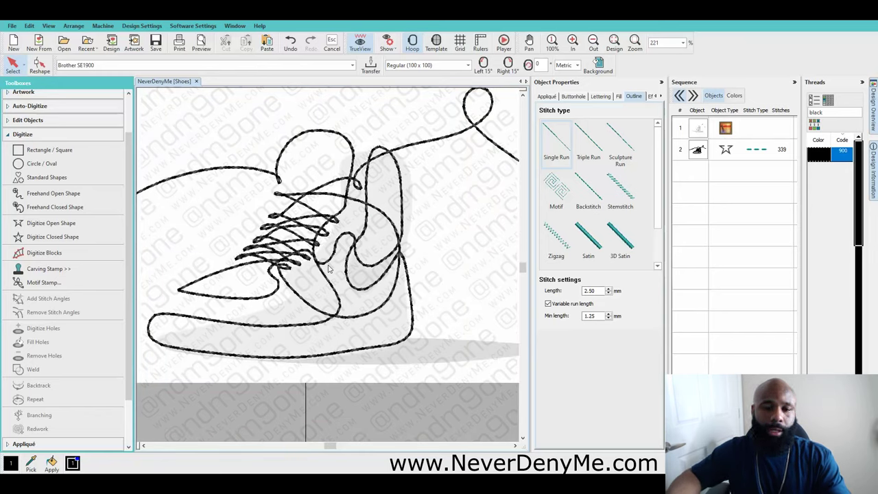
pyautogui.scroll(1, 329, 268)
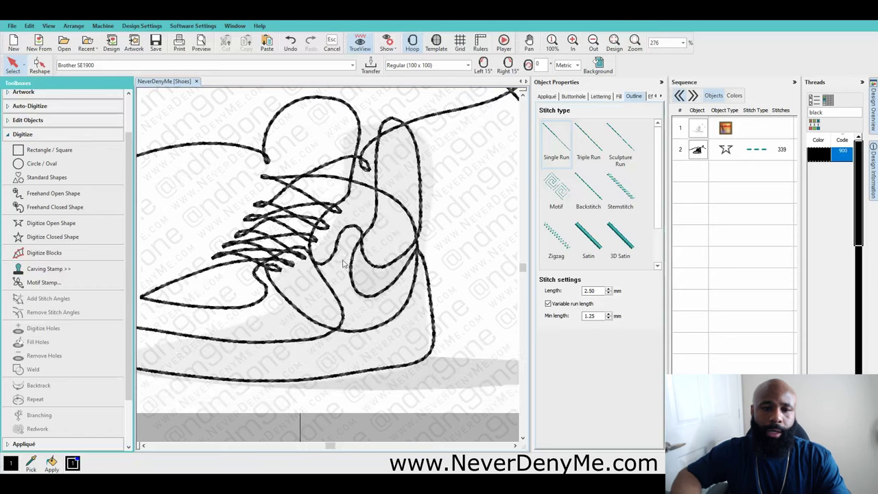
pyautogui.scroll(-1, 329, 269)
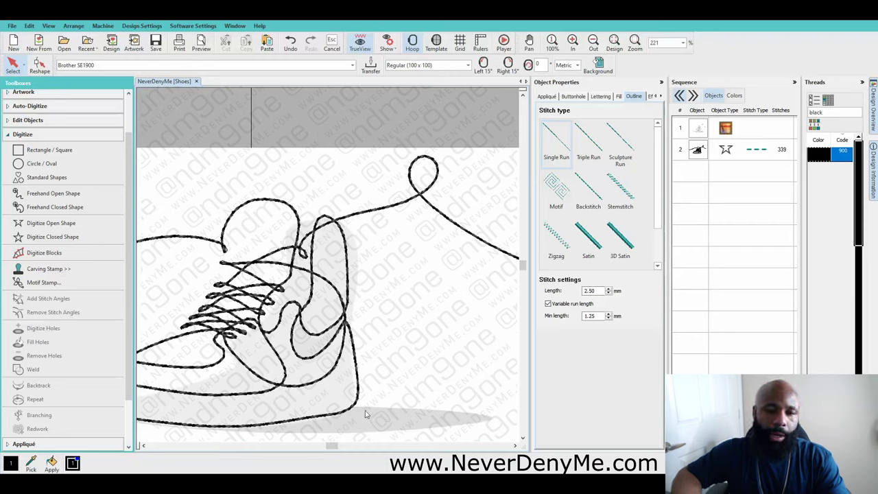
# Hide the black outline object so that only the shoe artwork remains in the design view.
pyautogui.rightClick(698, 152)
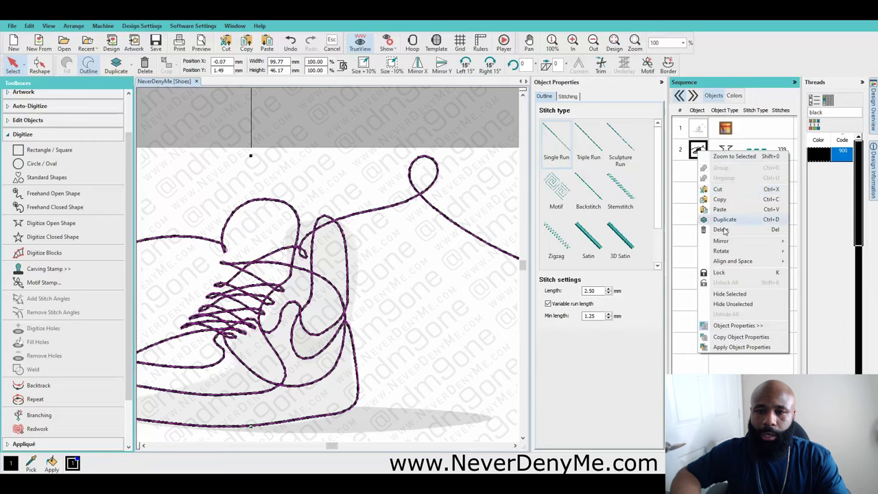
pyautogui.click(730, 294)
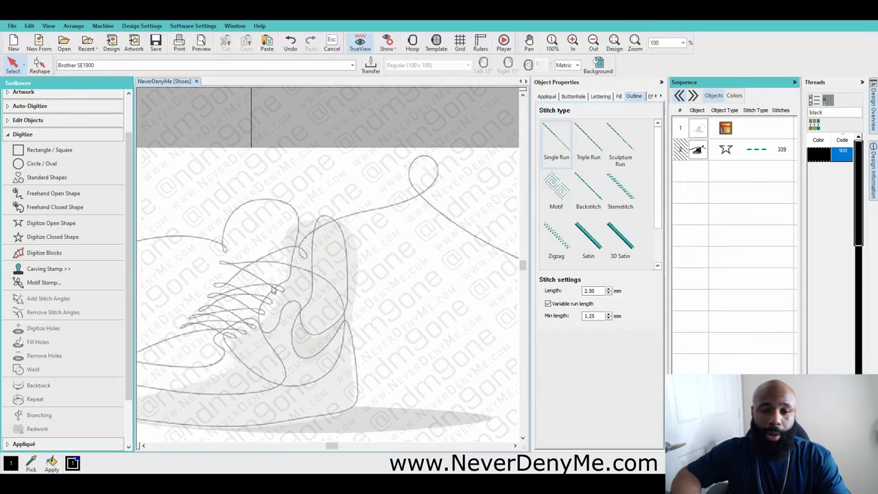
pyautogui.scroll(-1, 327, 287)
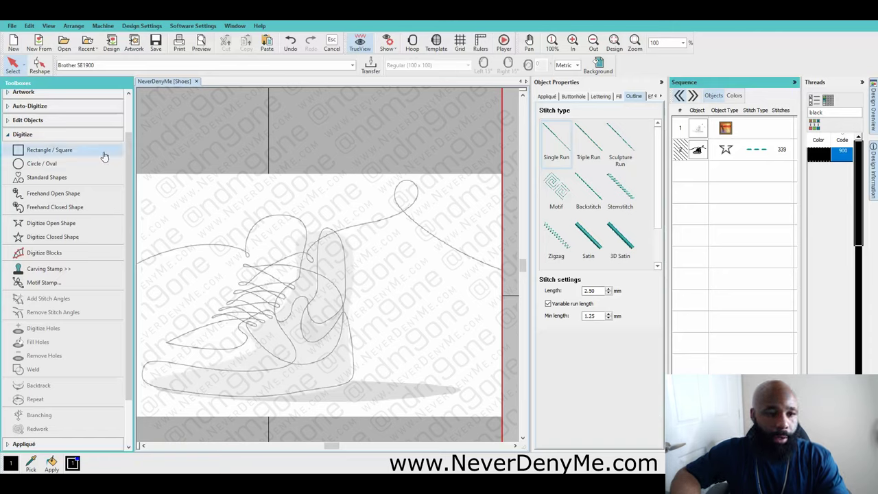
# Start a closed shape around the grey shading, from the ankle over the heel tab and down the back.
pyautogui.click(60, 238)
pyautogui.scroll(3, 314, 264)
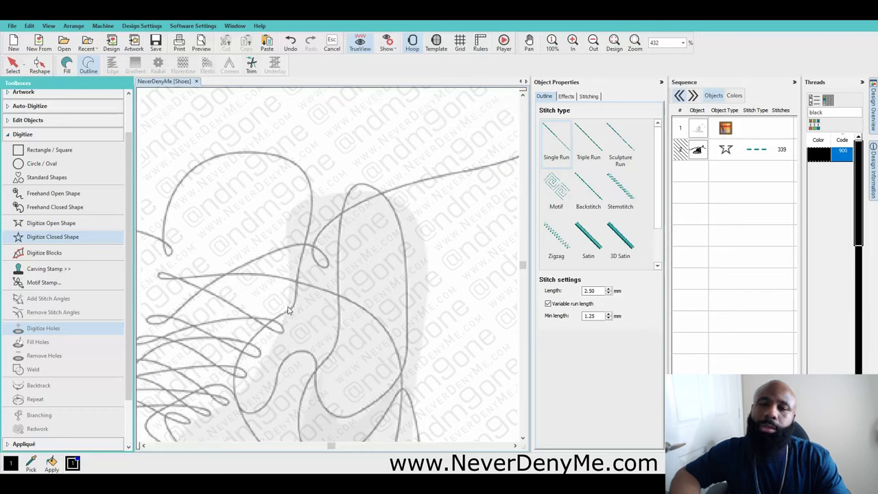
pyautogui.click(291, 279)
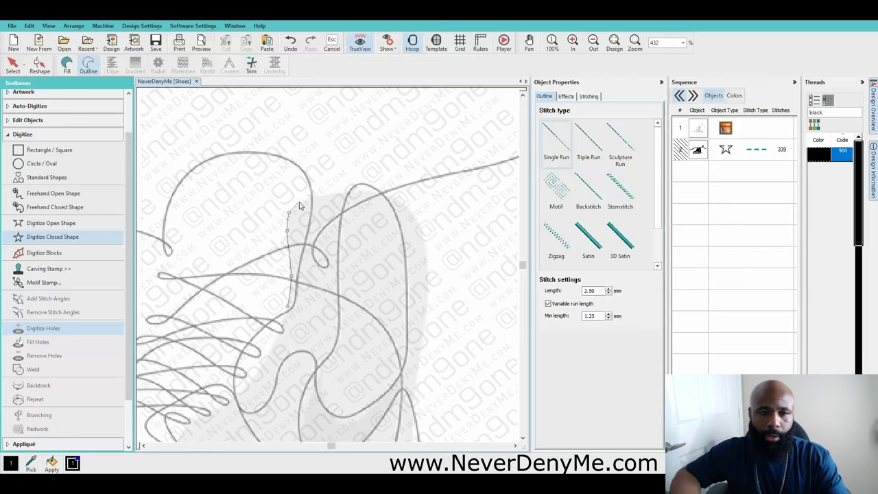
pyautogui.click(324, 195)
pyautogui.click(370, 192)
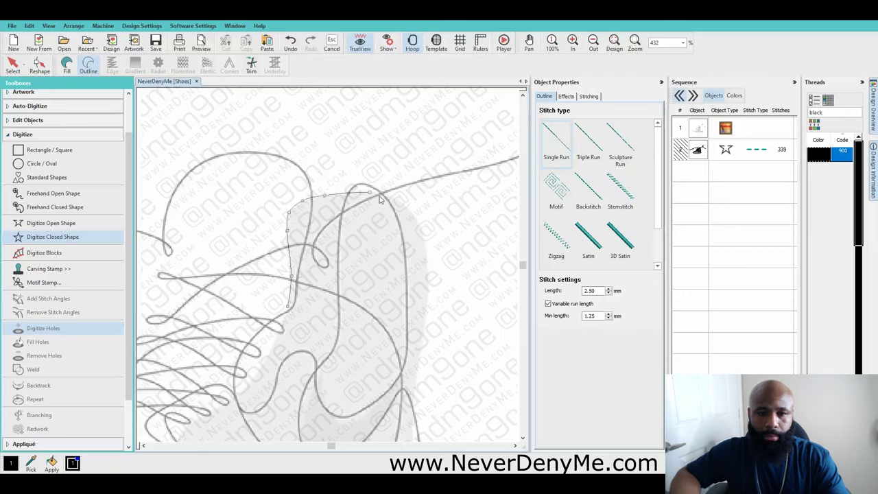
pyautogui.click(401, 205)
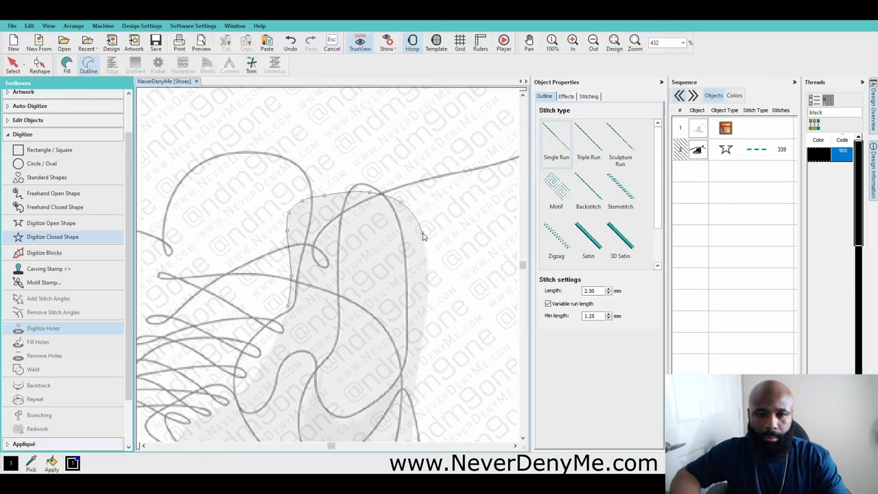
pyautogui.click(428, 278)
pyautogui.click(425, 332)
pyautogui.rightClick(416, 375)
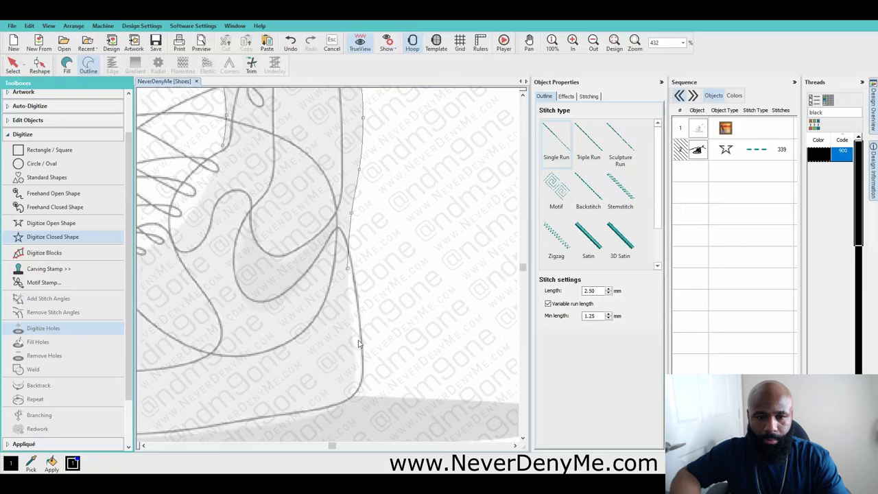
# Continue the closed shape down the back of the heel and around the rear corner of the sole.
pyautogui.click(353, 330)
pyautogui.click(357, 356)
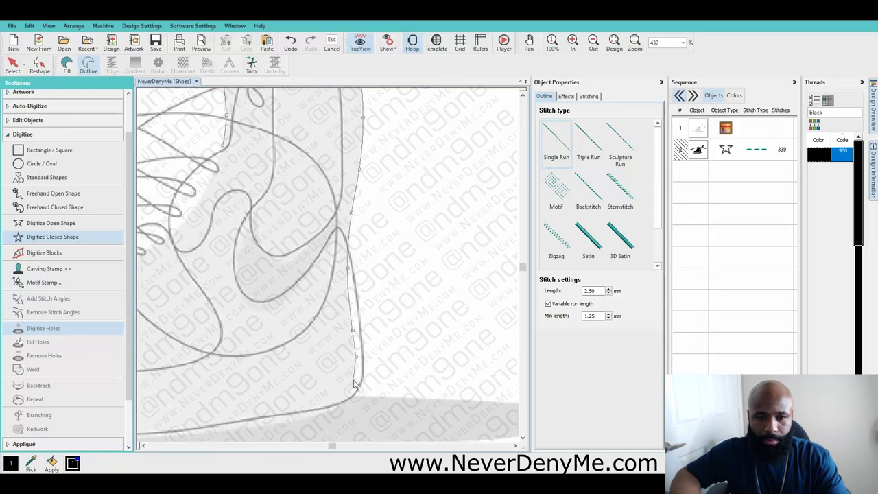
pyautogui.click(357, 383)
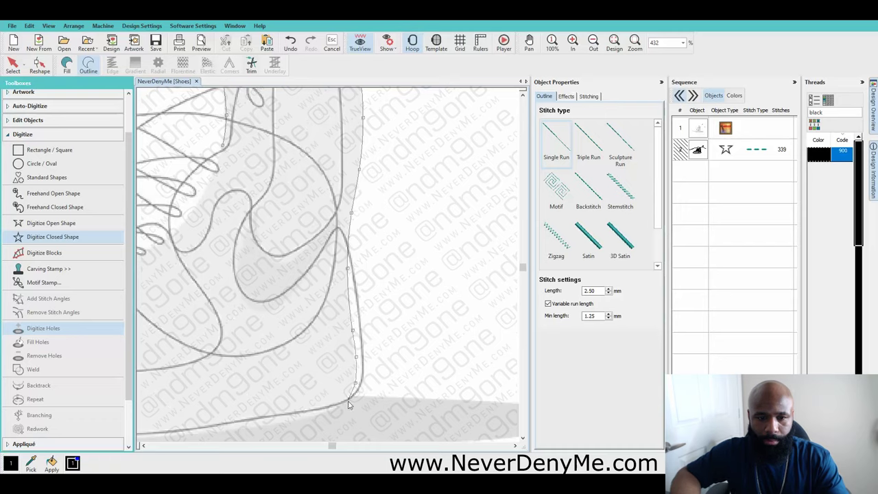
pyautogui.click(346, 402)
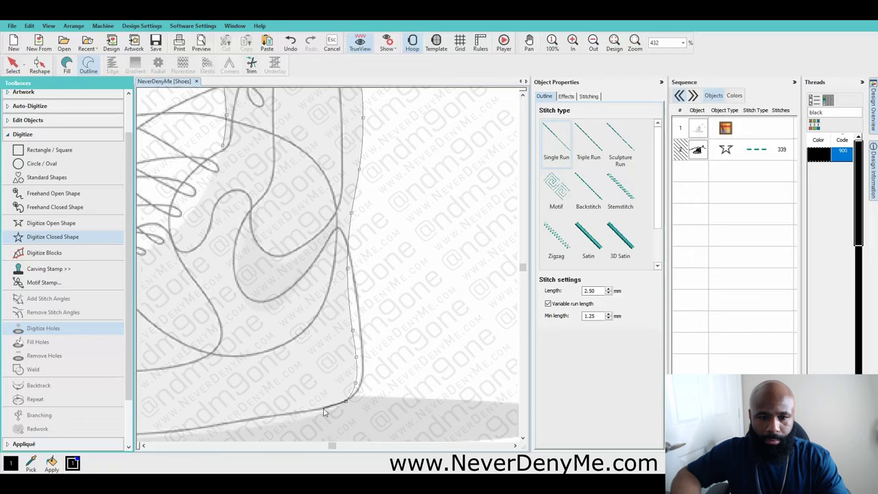
# Trace the closed shape along the bottom of the sole from the heel corner to the toe.
pyautogui.scroll(-2, 309, 414)
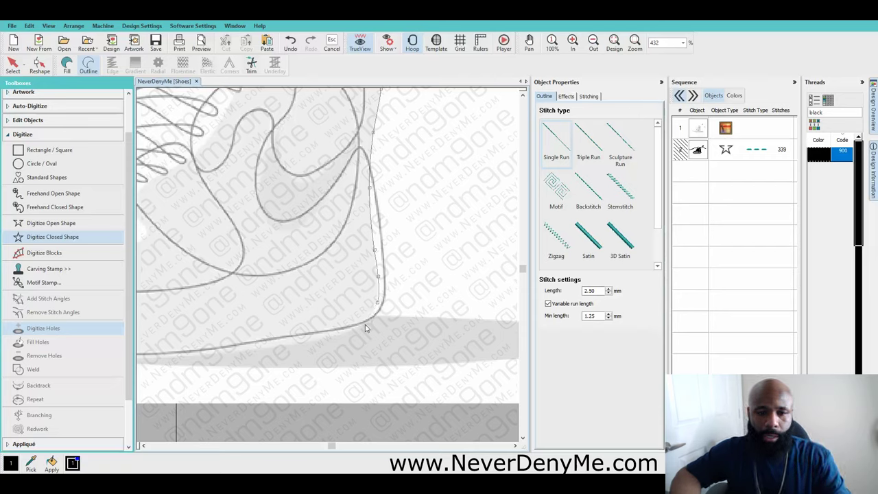
pyautogui.click(340, 337)
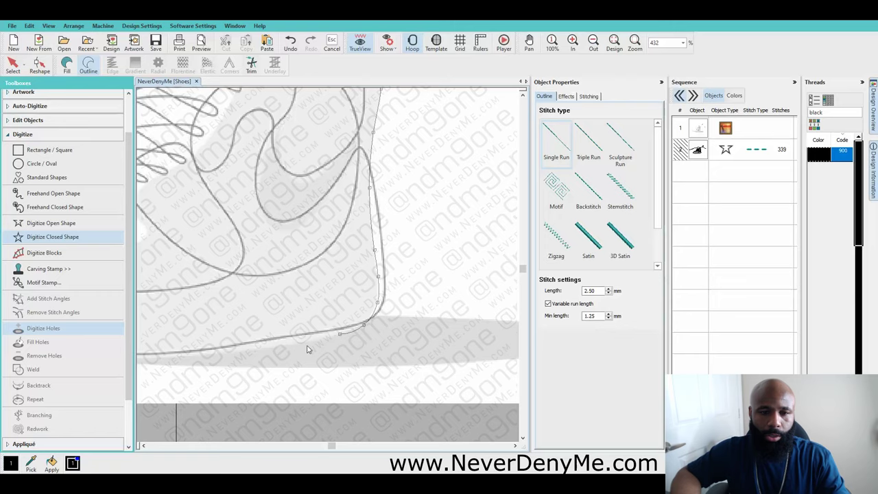
pyautogui.click(255, 351)
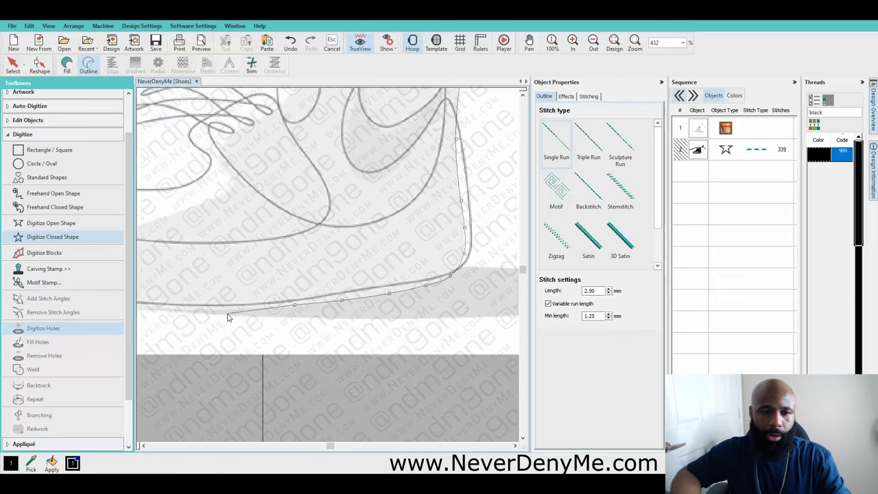
pyautogui.click(238, 308)
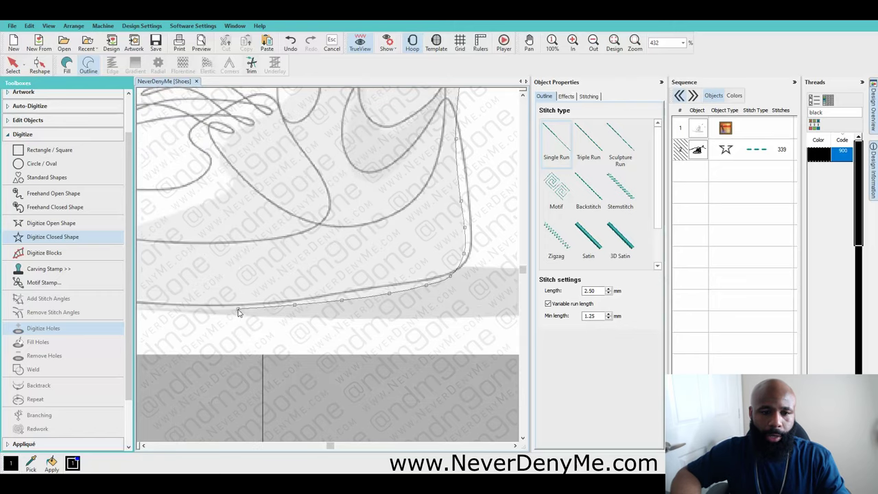
pyautogui.click(194, 312)
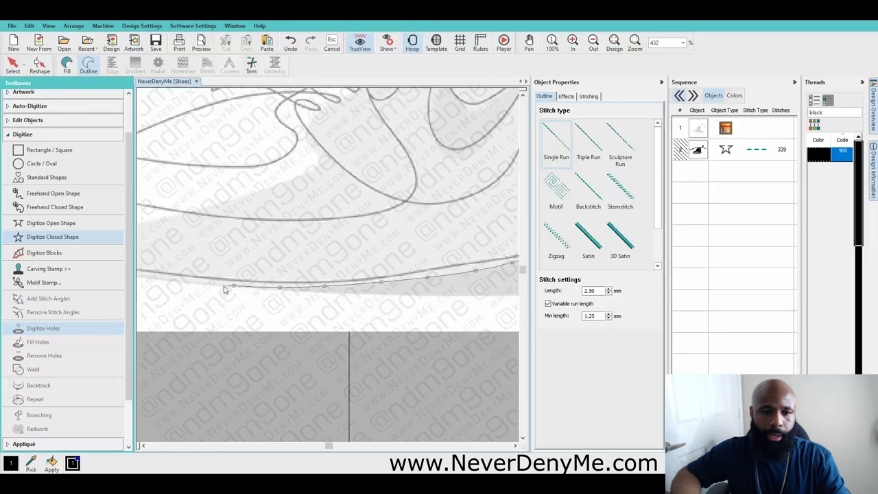
pyautogui.click(234, 291)
pyautogui.click(248, 269)
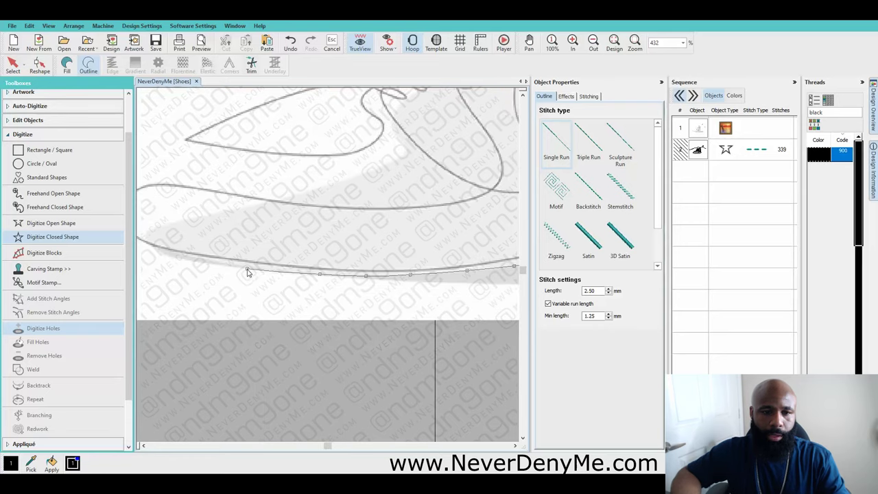
pyautogui.click(157, 251)
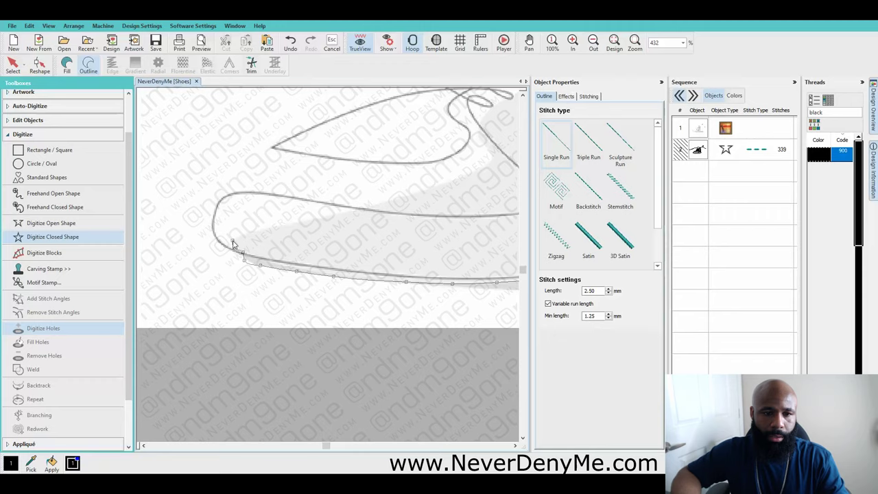
# Trace the closed shape around the toe and back along the upper edge of the grey shading to the lowest laces.
pyautogui.click(249, 231)
pyautogui.click(301, 222)
pyautogui.click(380, 204)
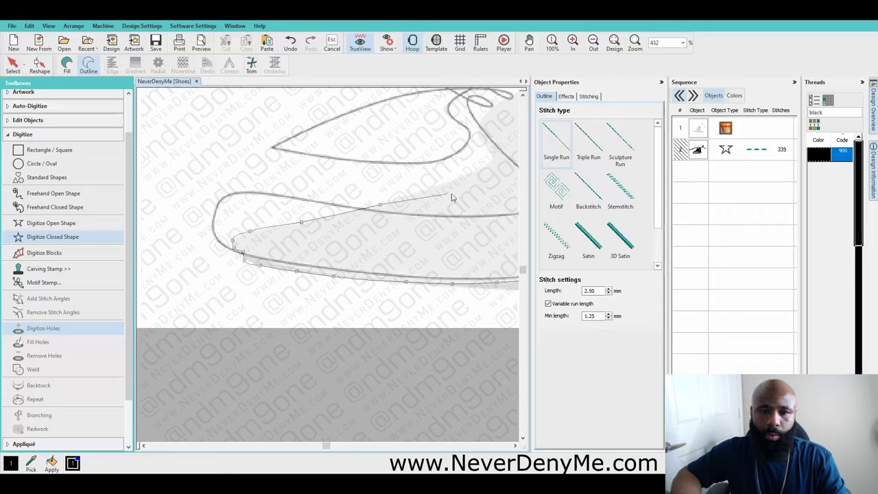
pyautogui.click(457, 181)
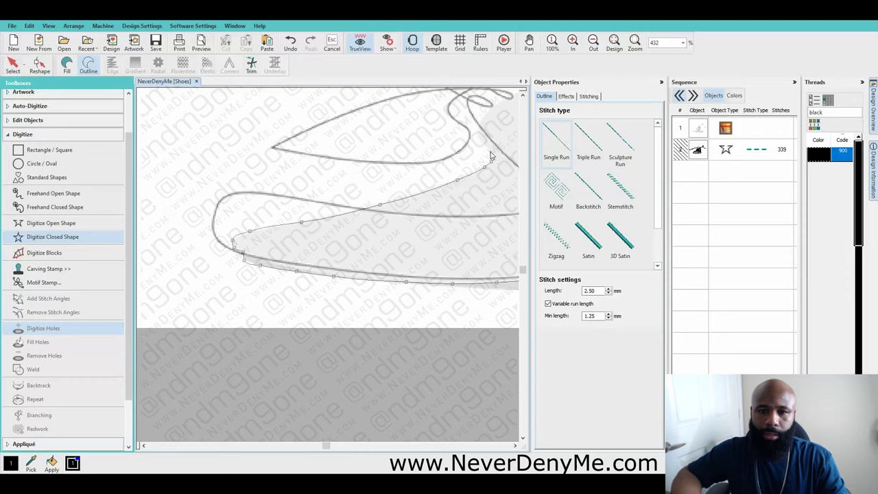
pyautogui.click(492, 107)
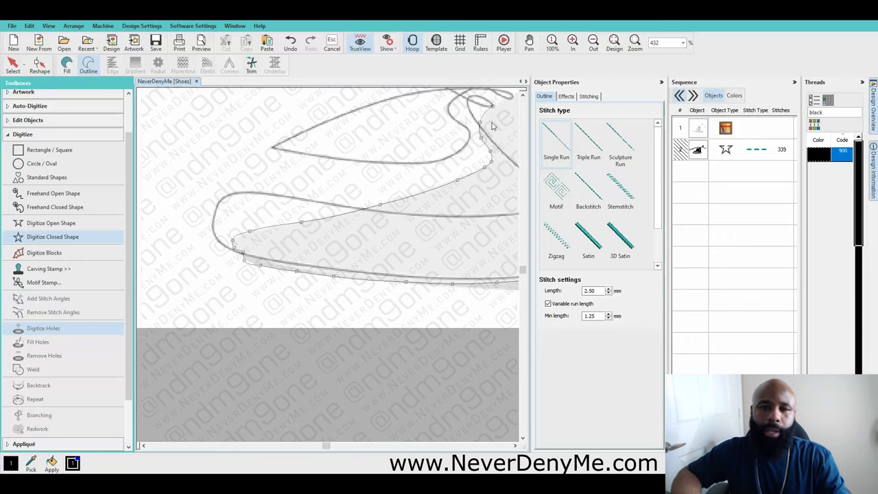
# Follow the shading's edge beside the laces up to the ankle and complete the closed shape.
pyautogui.click(443, 157)
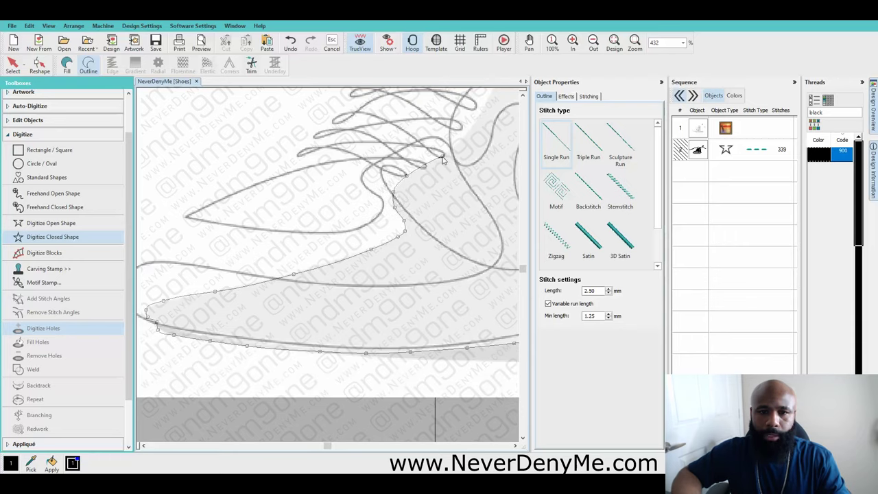
pyautogui.click(479, 124)
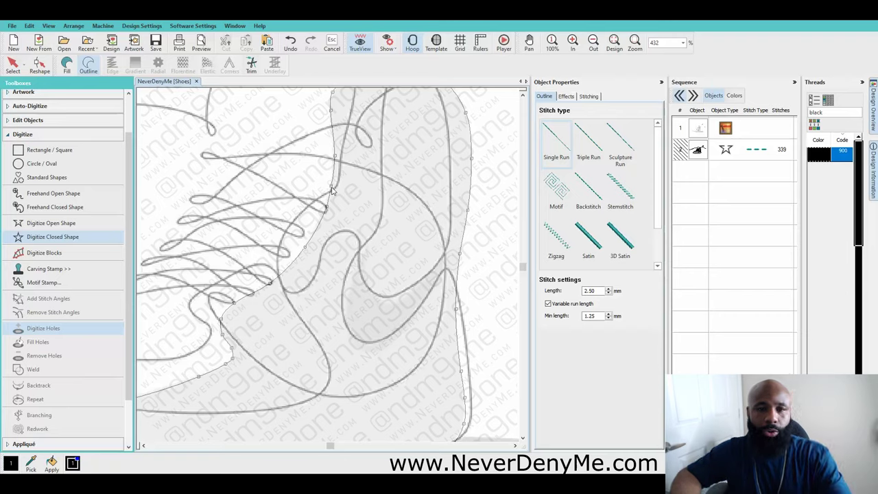
pyautogui.press('Return')
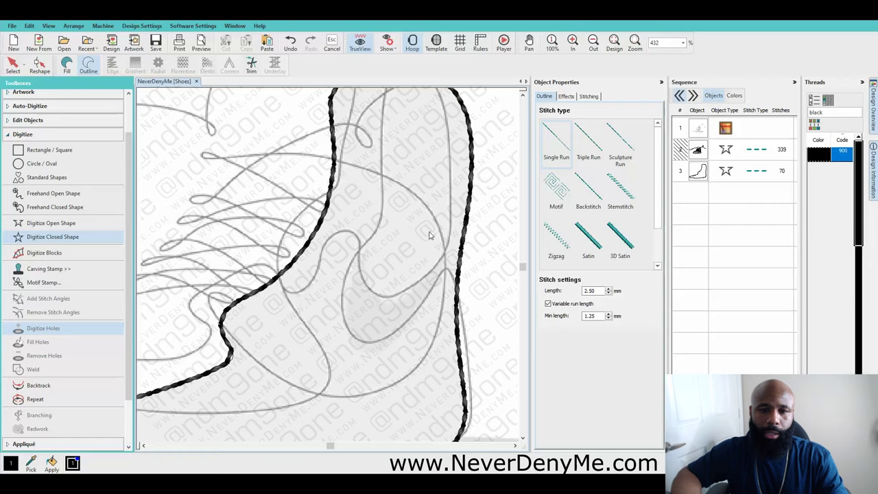
# Convert the new closed shape from an outline to a Tatami fill.
pyautogui.scroll(-2, 429, 233)
pyautogui.scroll(-1, 326, 297)
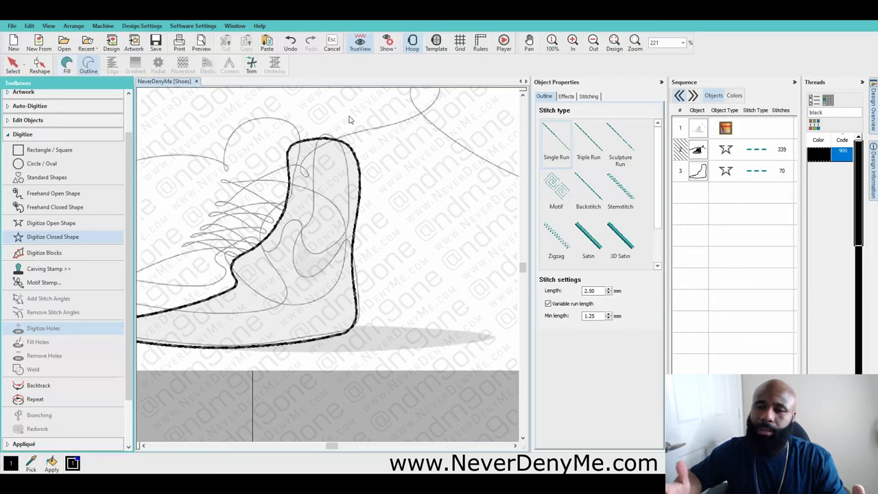
pyautogui.click(698, 172)
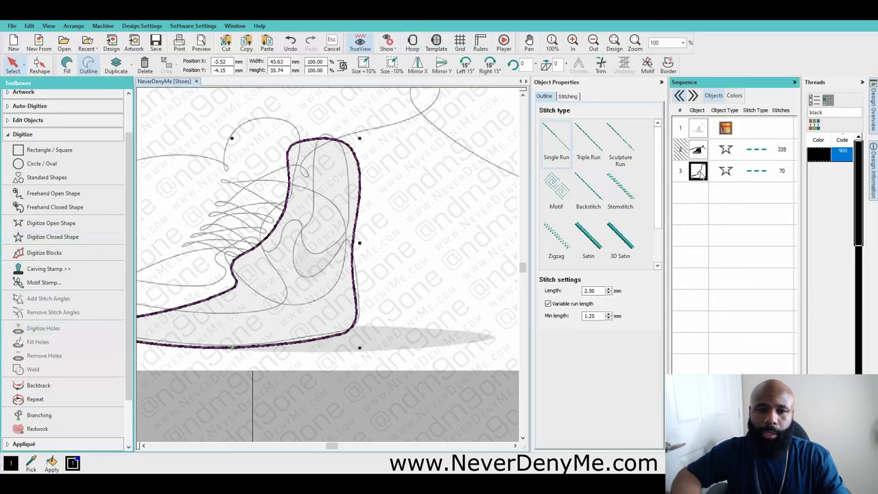
pyautogui.click(66, 65)
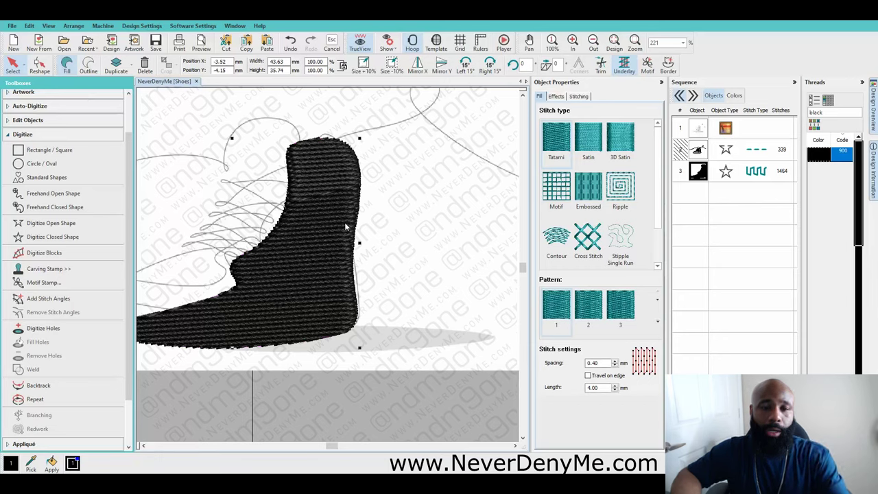
# Compare the filled shape's edge with the grey shading at the heel, toe and whole shoe, with stitches hidden and shown.
pyautogui.click(396, 233)
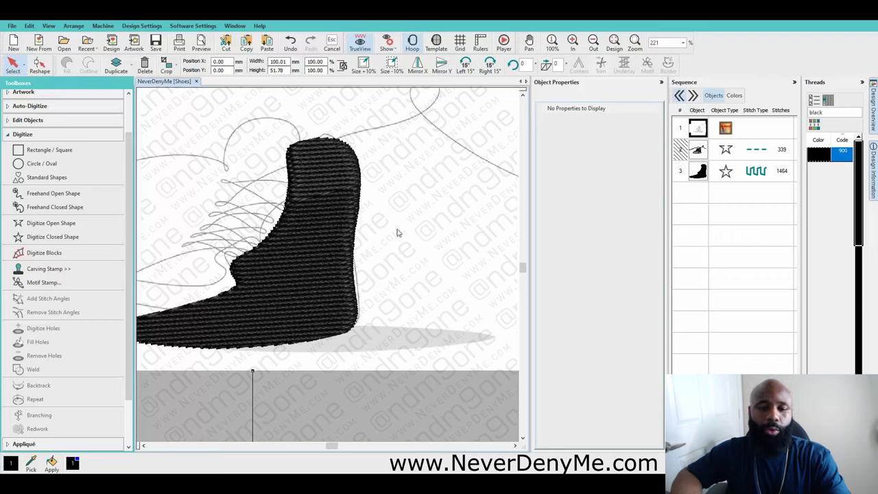
pyautogui.press('s')
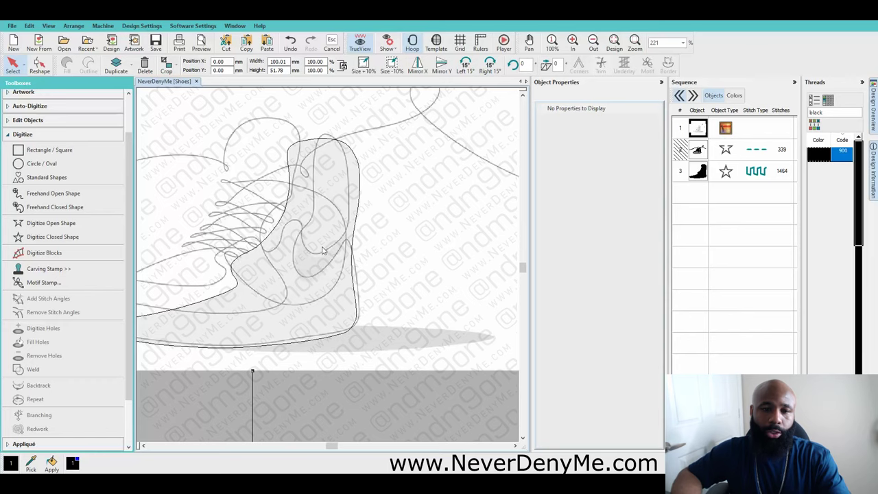
pyautogui.scroll(2, 323, 250)
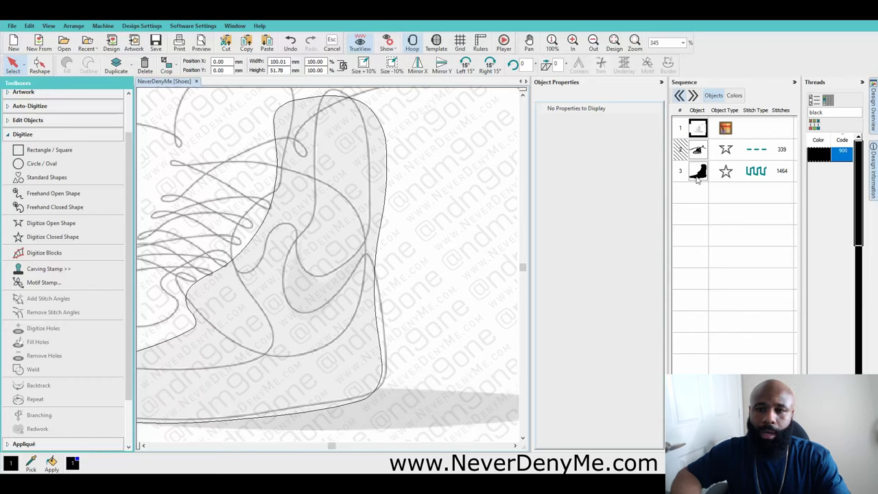
pyautogui.press('s')
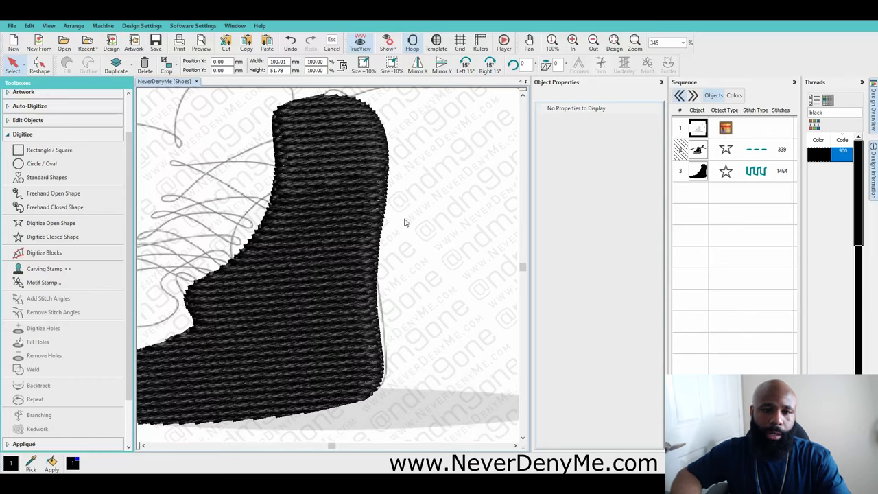
pyautogui.press('s')
pyautogui.scroll(3, 329, 270)
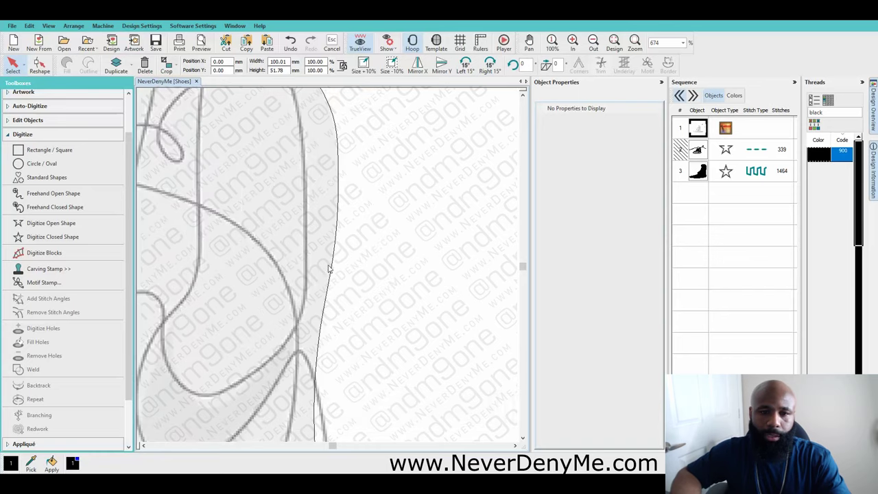
pyautogui.scroll(-5, 325, 312)
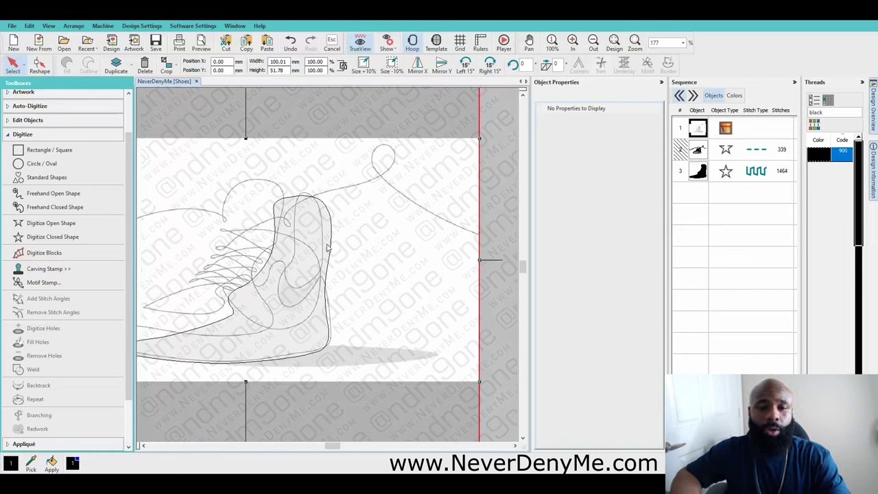
pyautogui.scroll(-1, 295, 329)
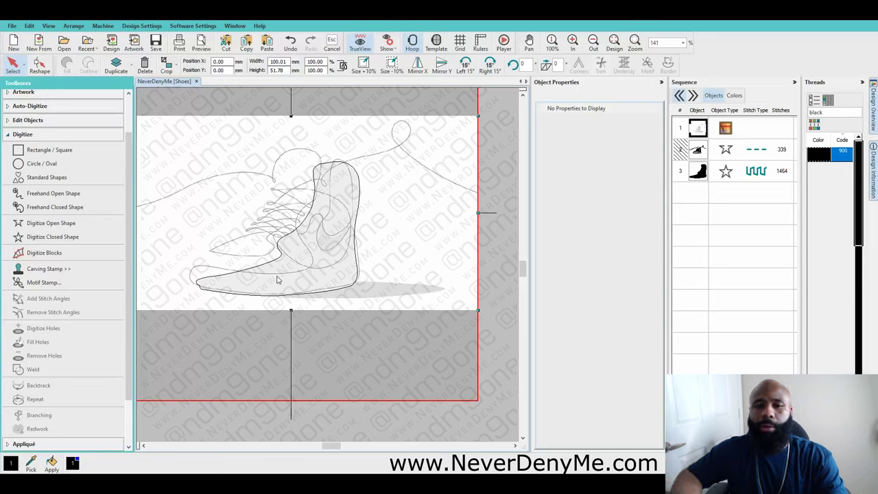
pyautogui.scroll(8, 215, 278)
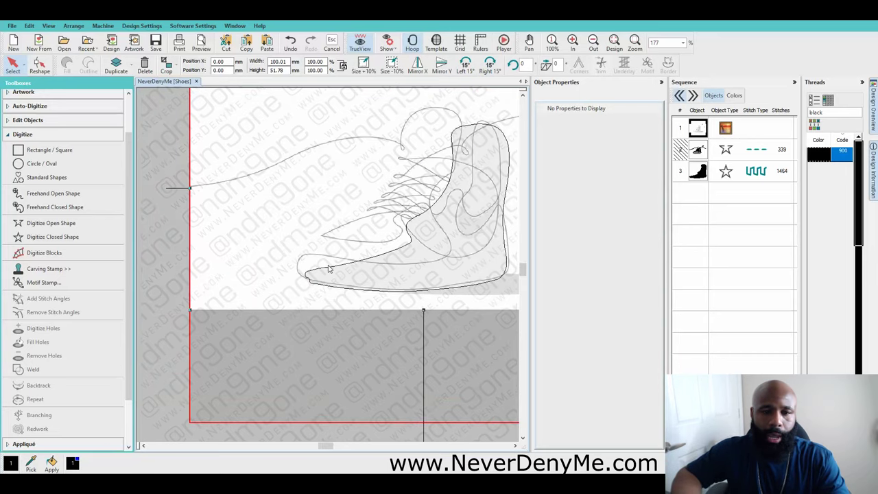
pyautogui.scroll(1, 328, 269)
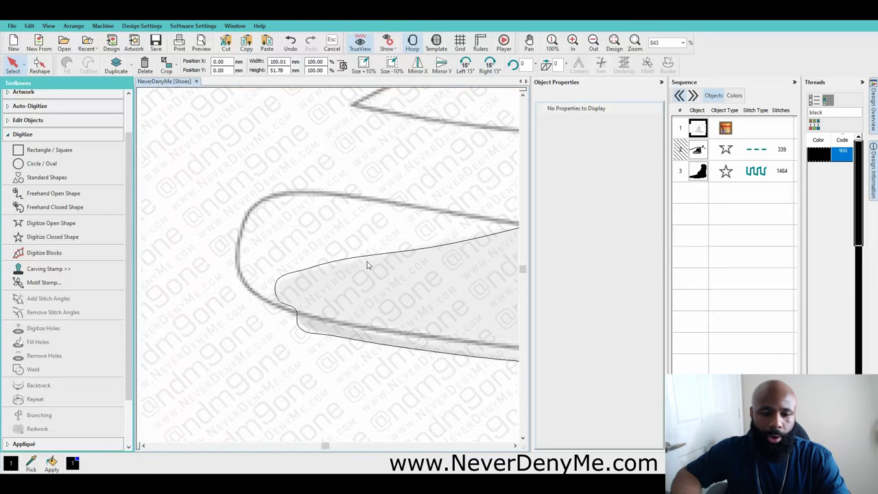
pyautogui.scroll(-7, 402, 285)
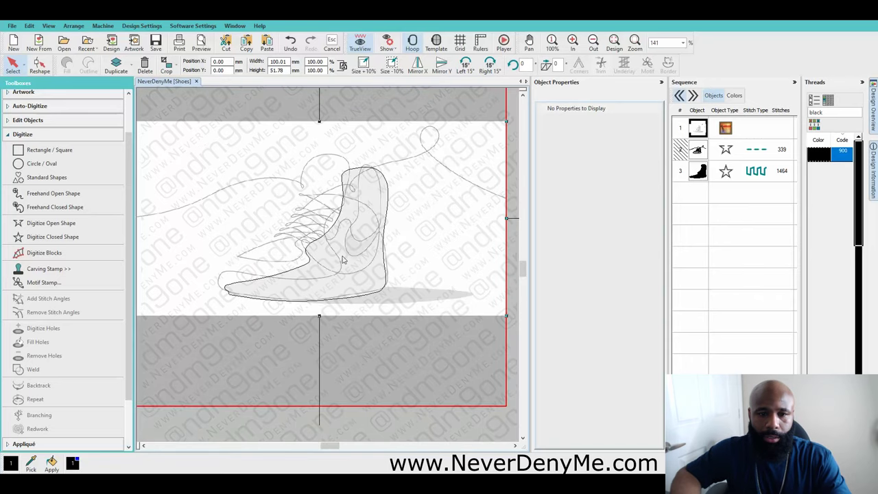
pyautogui.scroll(1, 358, 266)
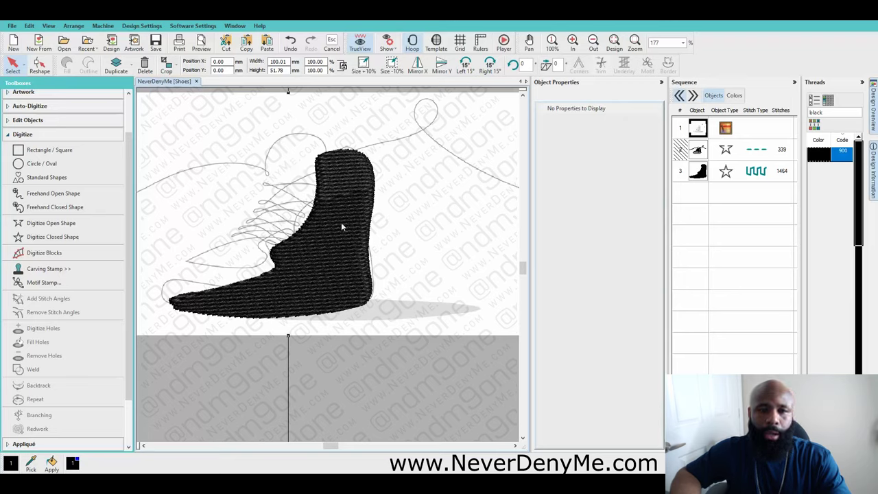
pyautogui.press('s')
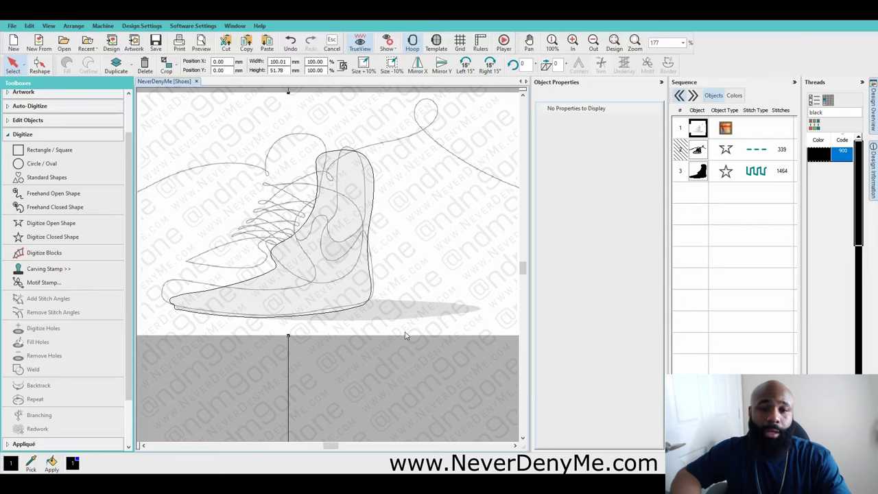
pyautogui.press('s')
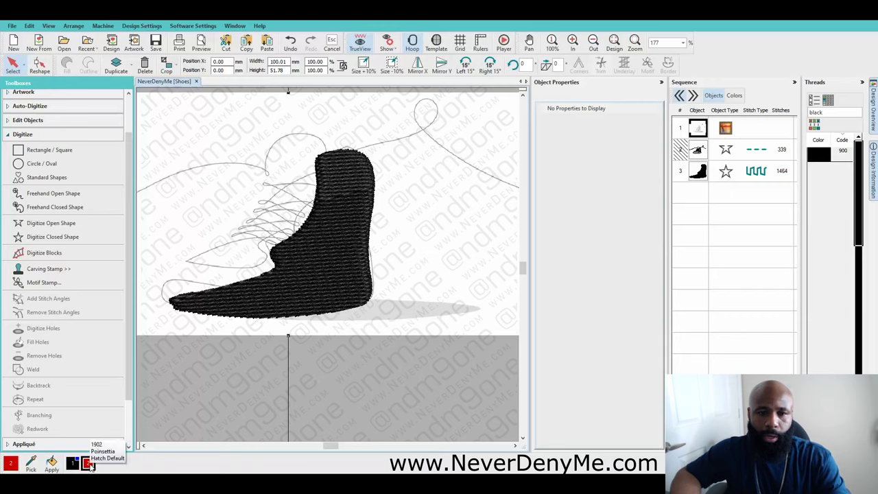
# Recolour the filled shoe shape with the red Poinsettia thread, code 1902.
pyautogui.click(706, 171)
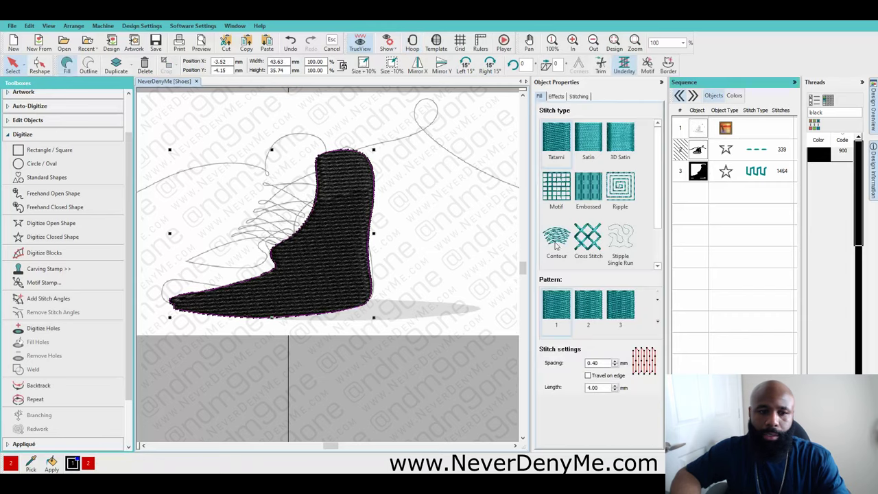
pyautogui.click(89, 464)
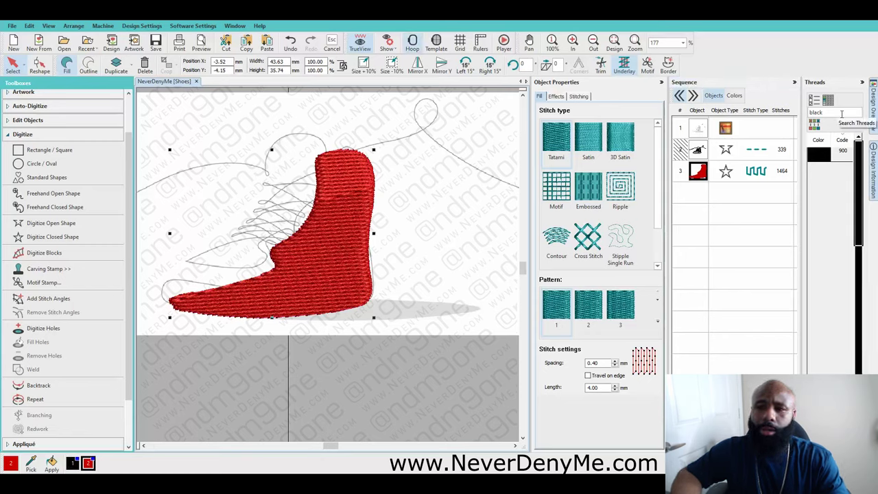
# Search the threads for grey and recolour the filled shoe shape with grey thread code 817.
pyautogui.click(841, 116)
pyautogui.press('BackSpace')
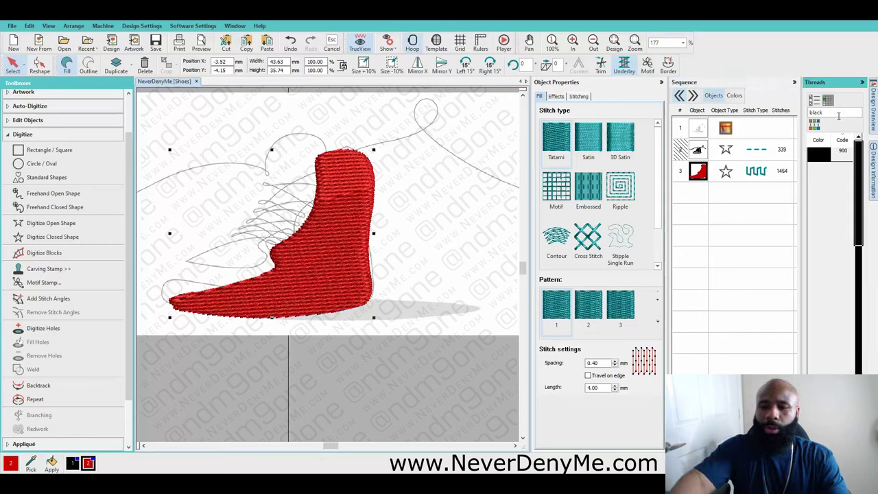
pyautogui.write('grey')
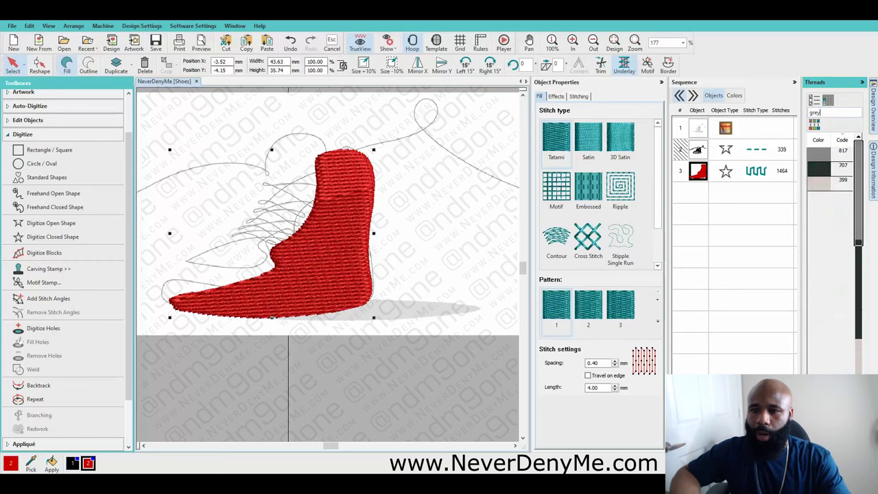
pyautogui.click(826, 159)
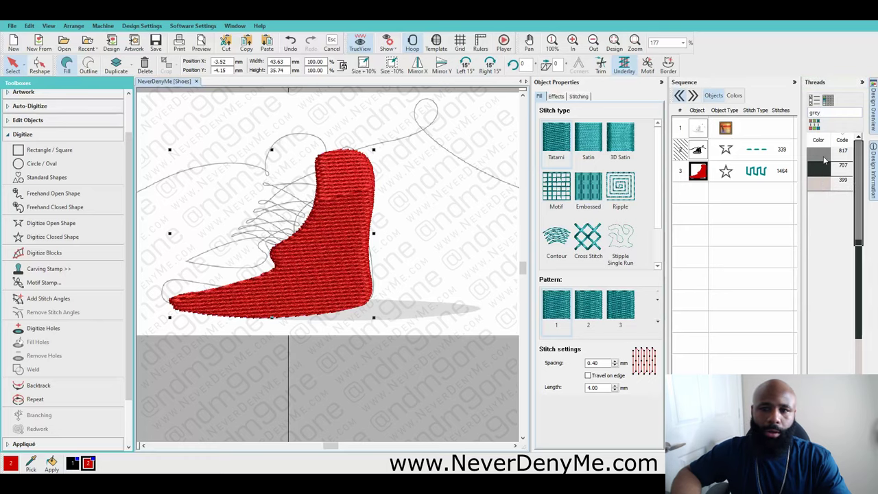
pyautogui.click(466, 258)
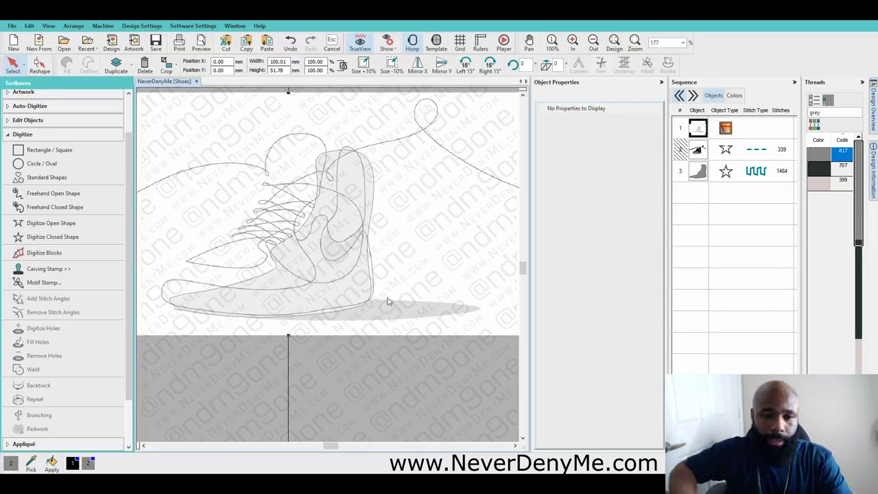
# Start a closed Tatami shape for the ground shadow, tracing its upper edge from the heel around the pointed far end.
pyautogui.scroll(1, 388, 300)
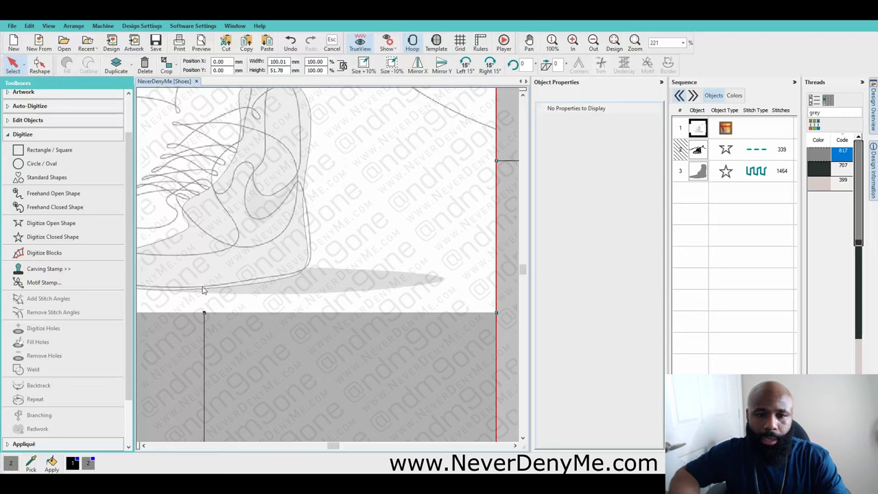
pyautogui.click(50, 238)
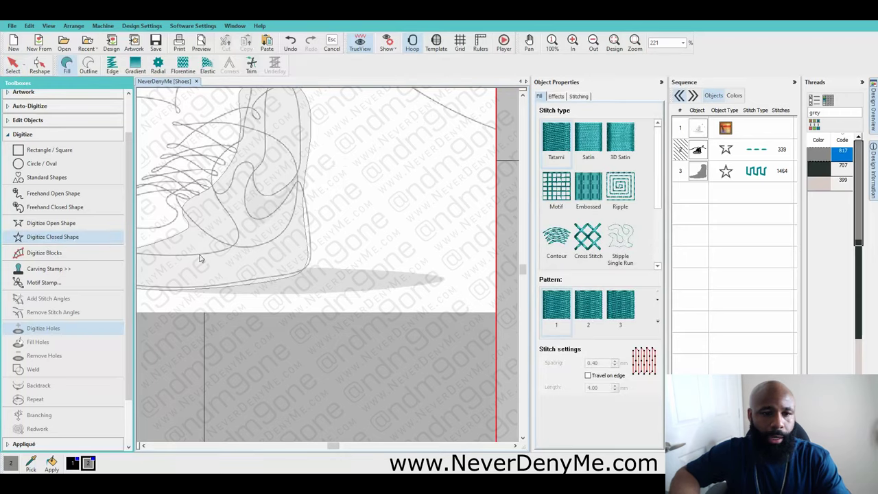
pyautogui.click(298, 267)
pyautogui.click(341, 268)
pyautogui.click(398, 272)
pyautogui.click(444, 279)
pyautogui.click(399, 287)
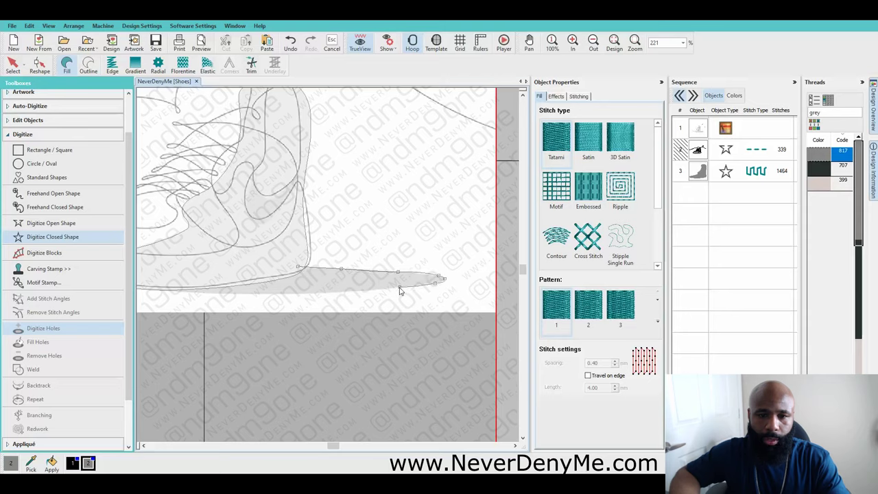
# Trace the ground shadow's lower edge back under the sole, return along the sole to the heel and complete the closed shape.
pyautogui.click(348, 293)
pyautogui.click(261, 294)
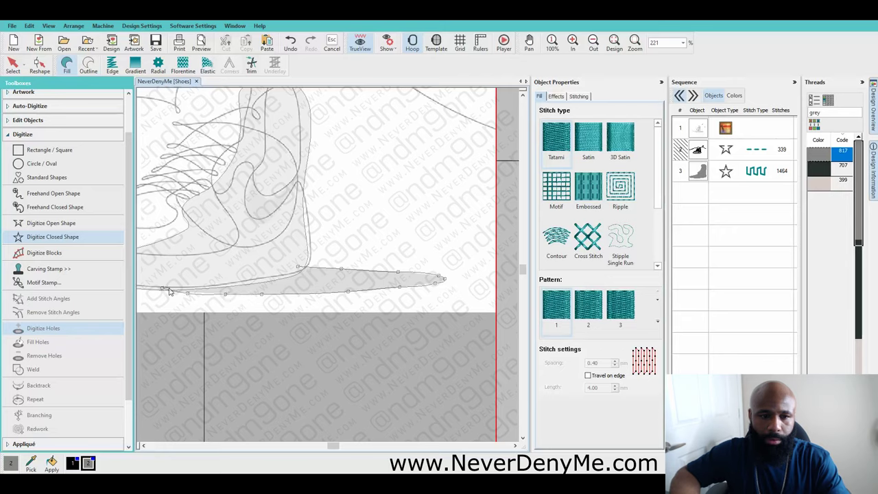
pyautogui.rightClick(220, 285)
pyautogui.rightClick(267, 276)
pyautogui.press('Return')
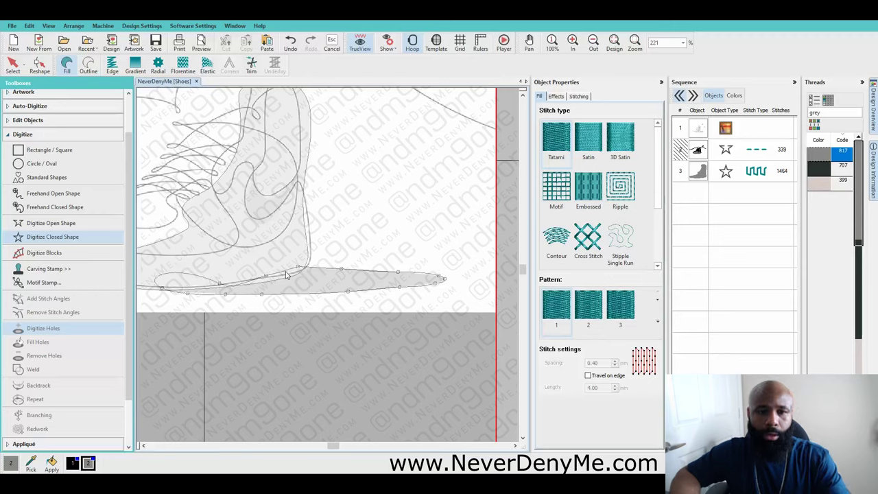
# Reshape the shadow fill by converting the looping curve node at its front end under the sole to a corner.
pyautogui.scroll(-1, 177, 279)
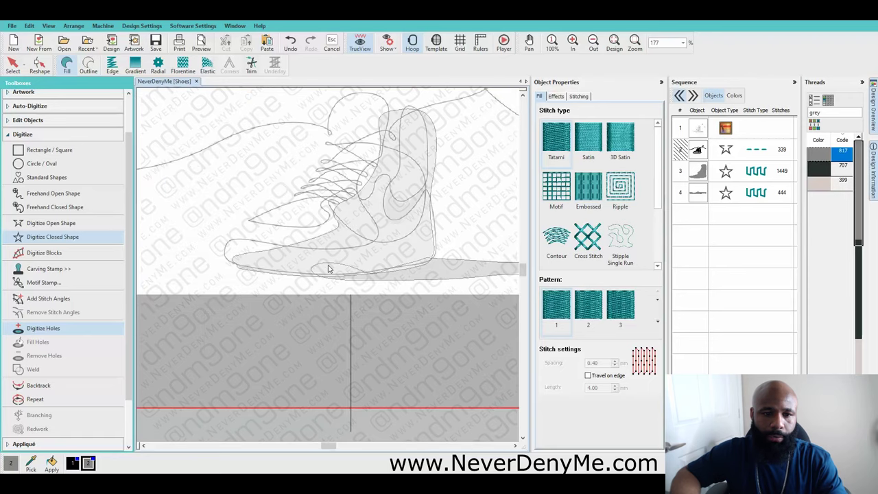
pyautogui.scroll(3, 329, 269)
pyautogui.scroll(1, 290, 276)
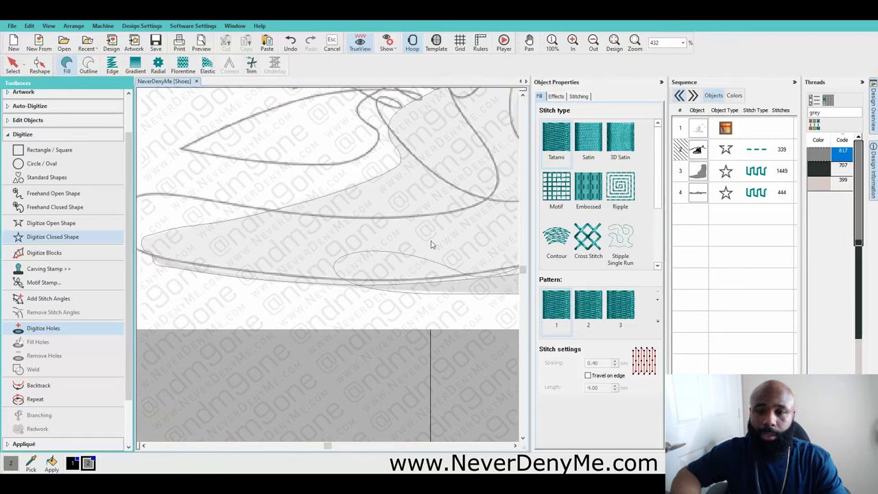
pyautogui.click(698, 192)
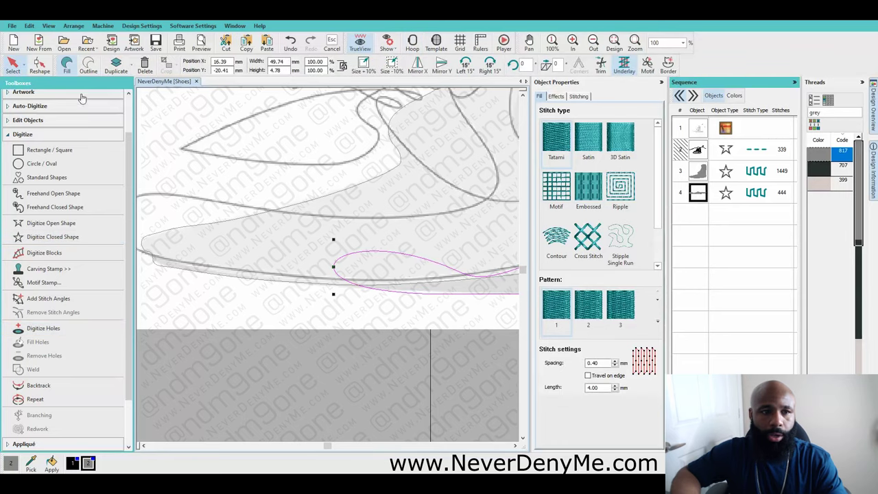
pyautogui.click(40, 66)
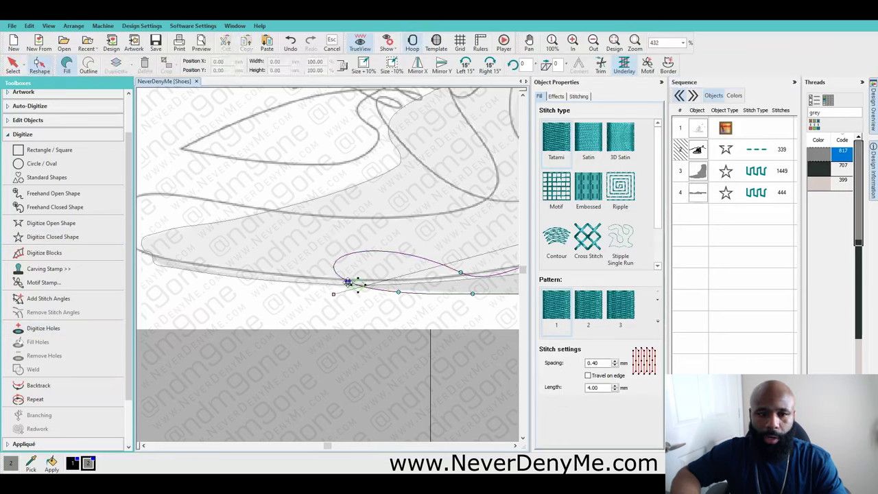
pyautogui.scroll(2, 397, 291)
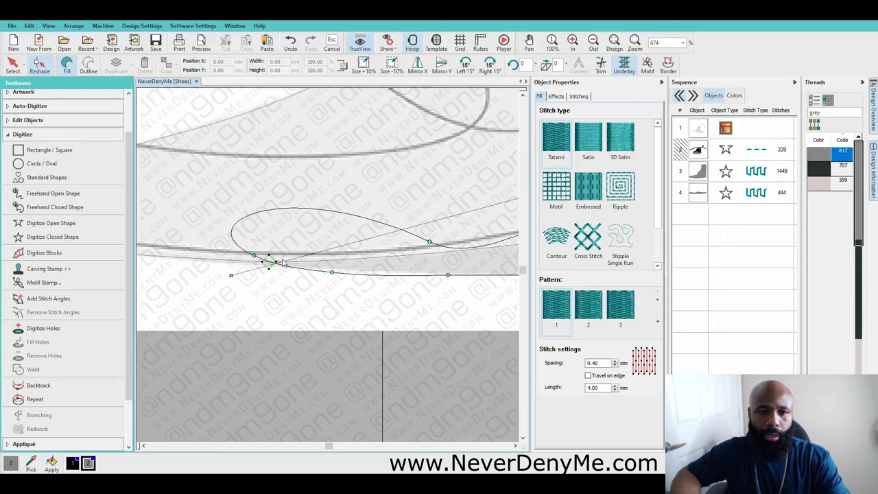
pyautogui.press('space')
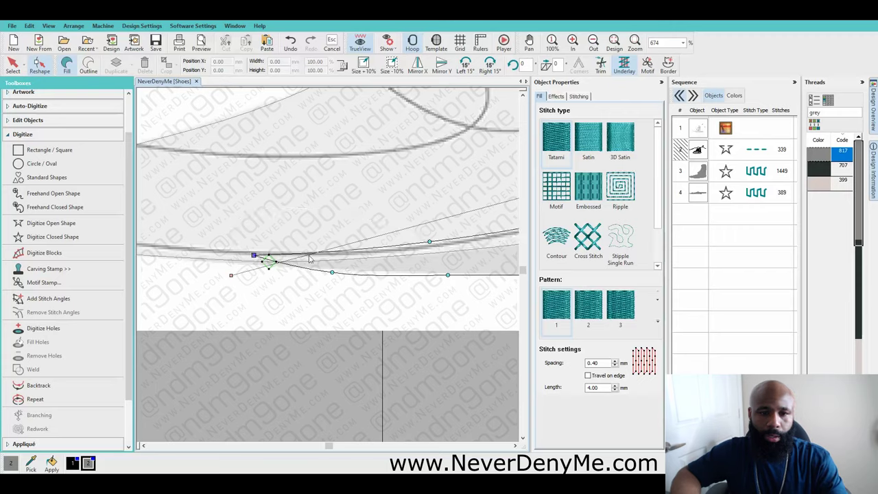
pyautogui.scroll(4, 252, 256)
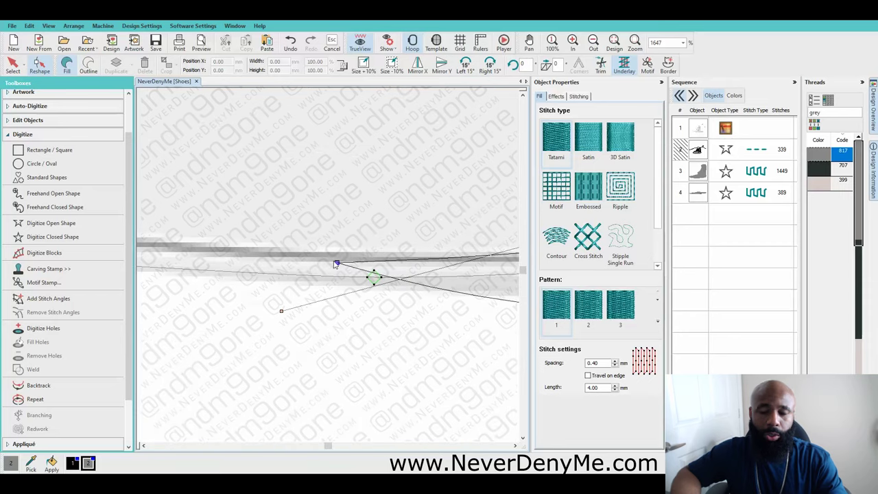
pyautogui.scroll(-8, 328, 268)
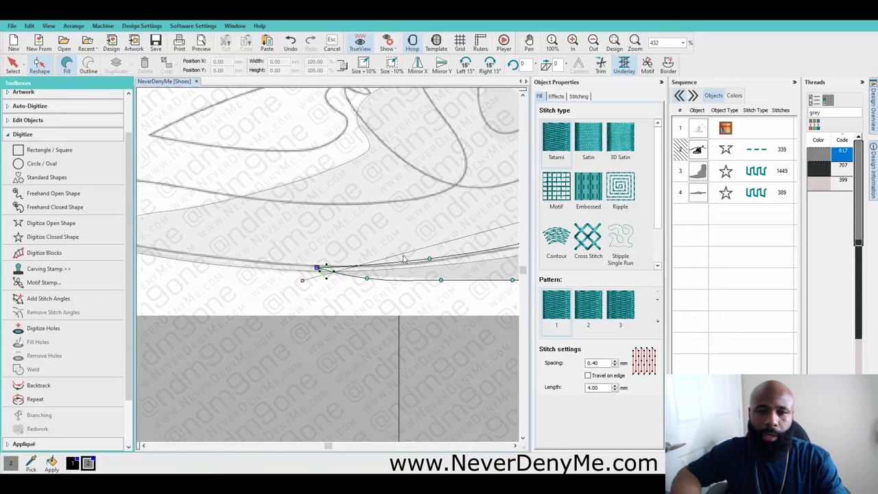
# Move the shadow fill's upper corner node slightly outward towards the shoe's heel outline.
pyautogui.scroll(-2, 265, 265)
pyautogui.scroll(2, 350, 262)
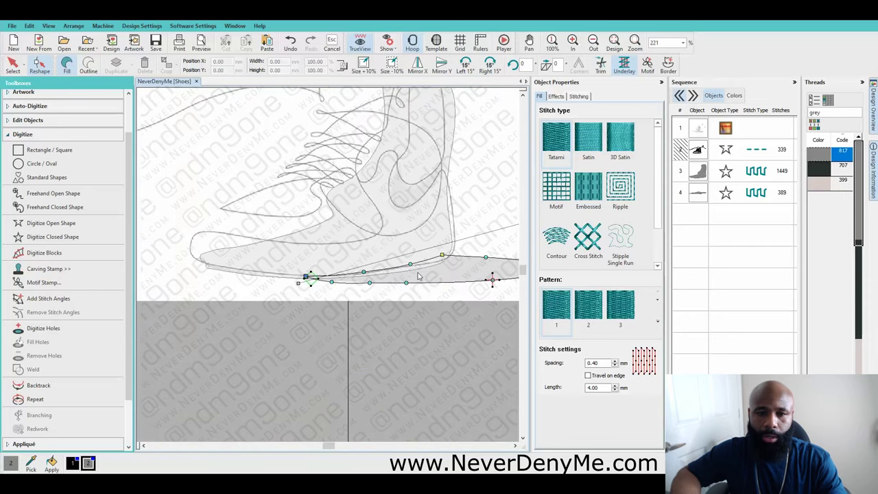
pyautogui.scroll(6, 458, 257)
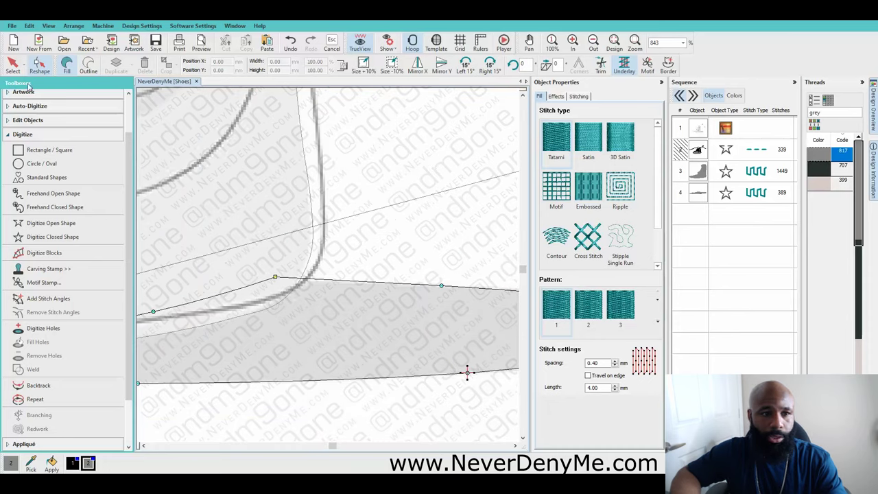
pyautogui.click(12, 64)
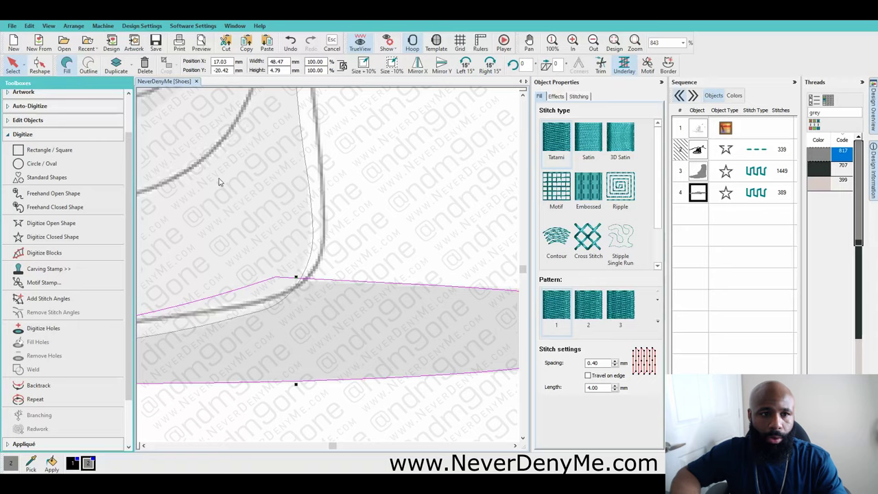
pyautogui.click(39, 64)
pyautogui.moveTo(275, 278); pyautogui.dragTo(293, 279)
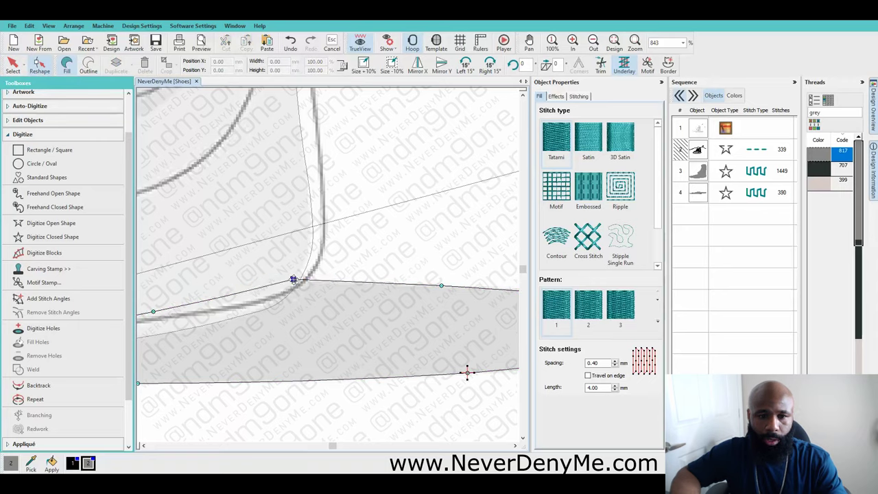
pyautogui.scroll(-3, 328, 268)
pyautogui.scroll(-2, 328, 269)
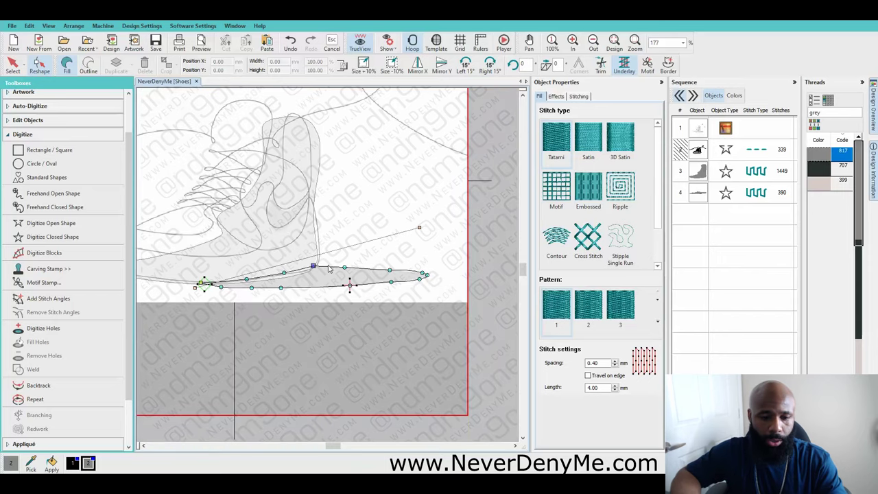
pyautogui.scroll(-2, 328, 269)
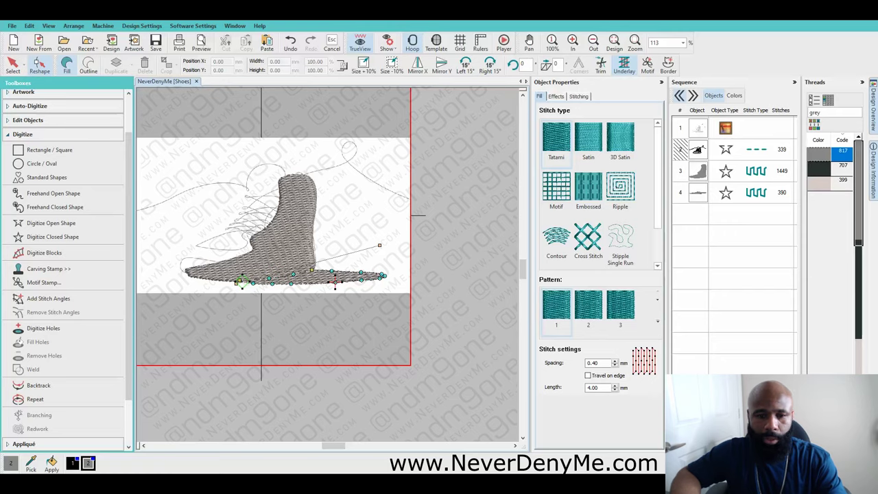
# Add a third design colour, apply it to the ground shadow fill and change it to dark grey thread code 707.
pyautogui.click(714, 463)
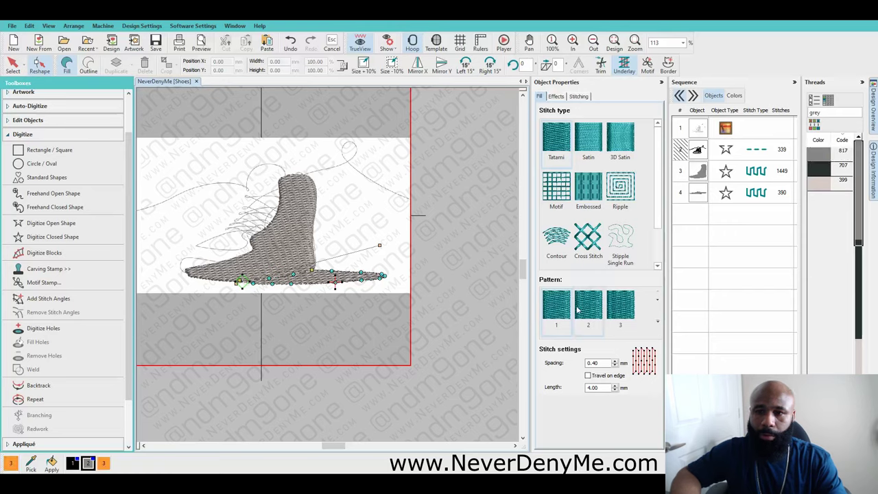
pyautogui.click(700, 193)
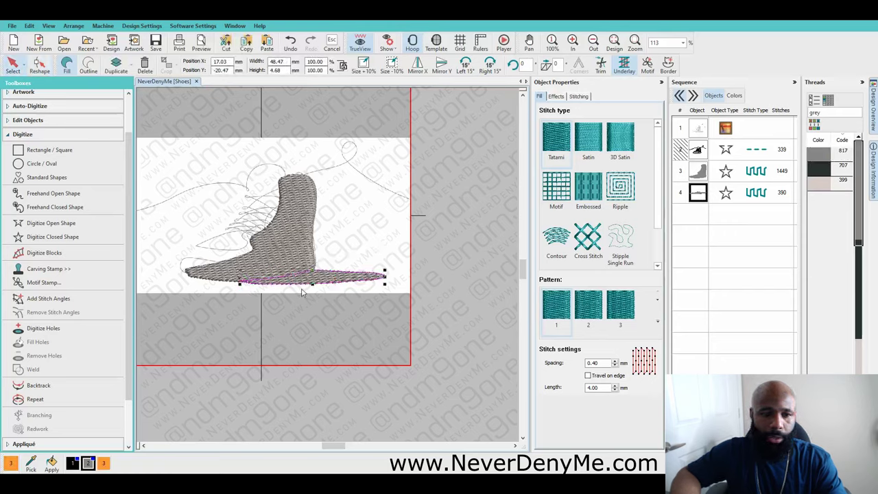
pyautogui.click(104, 464)
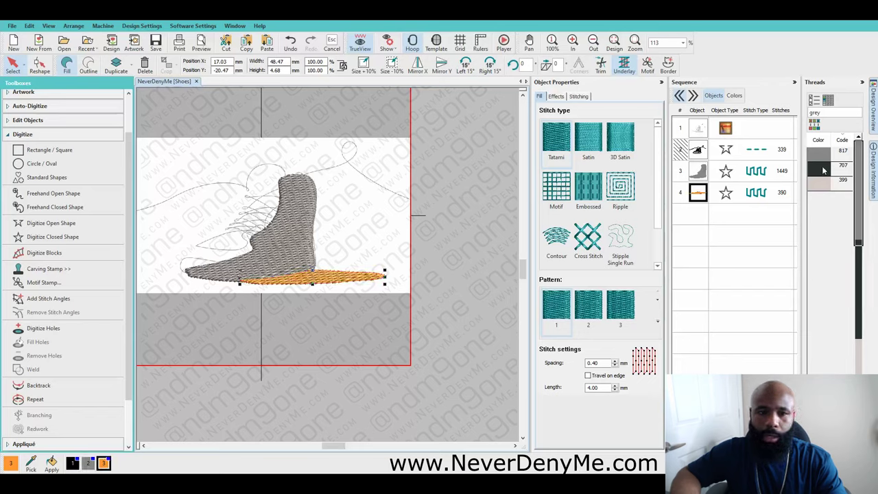
pyautogui.click(828, 167)
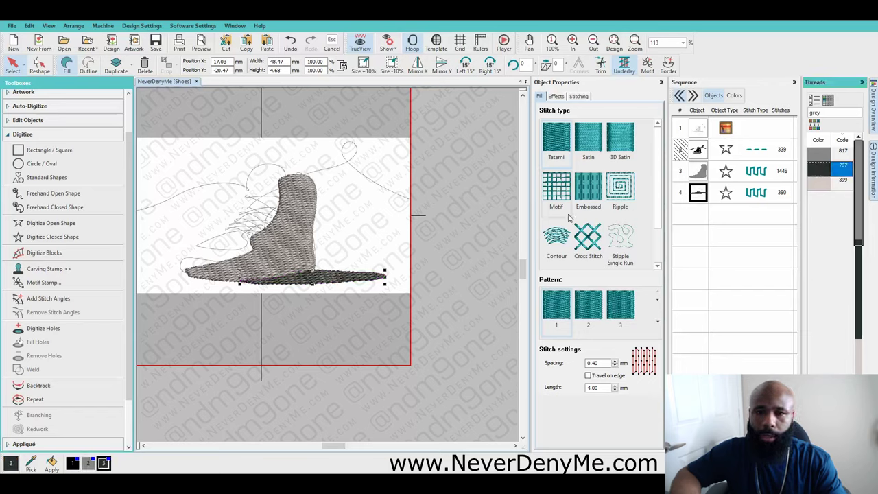
pyautogui.click(453, 204)
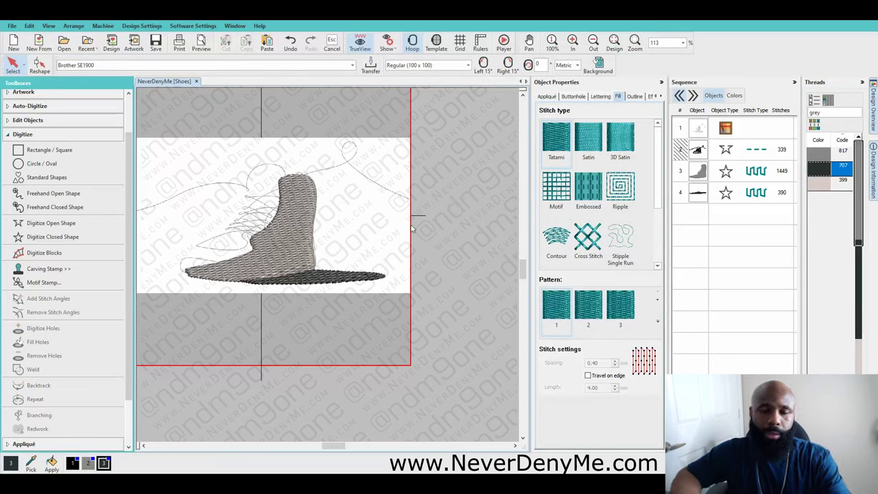
# Hide the background artwork and select the grey shoe fill.
pyautogui.press('d')
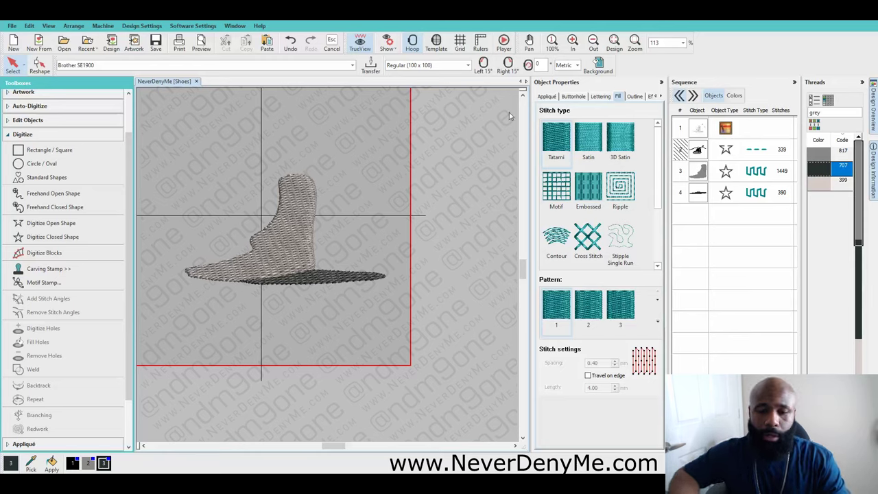
pyautogui.press('0')
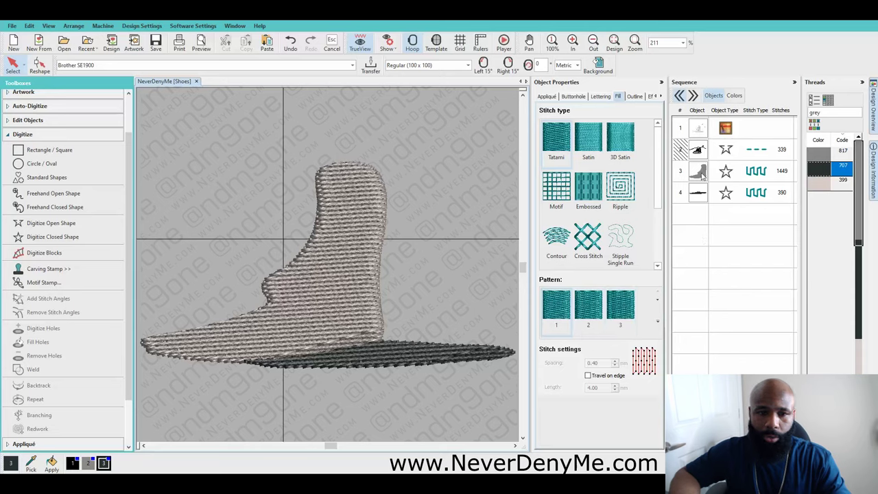
pyautogui.click(702, 176)
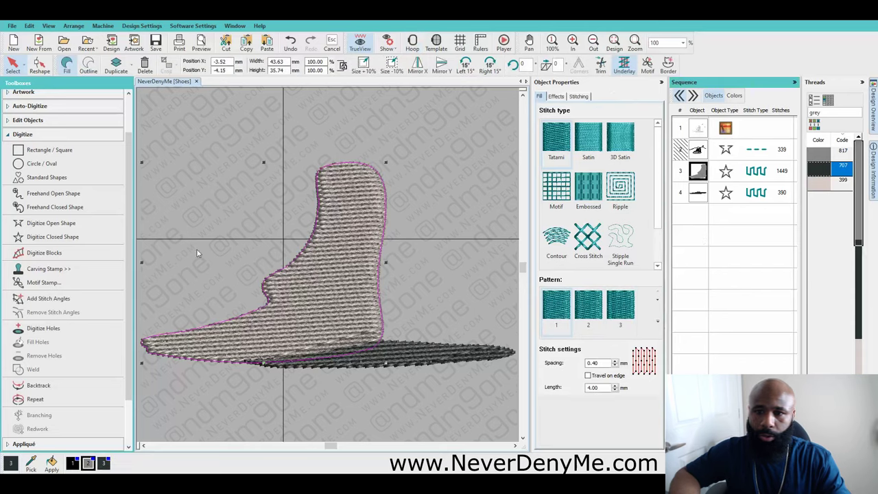
# Isolate the black single-run shoe outline by hiding the unselected objects, and unhide all objects to show it with both fills.
pyautogui.click(699, 151)
pyautogui.rightClick(699, 153)
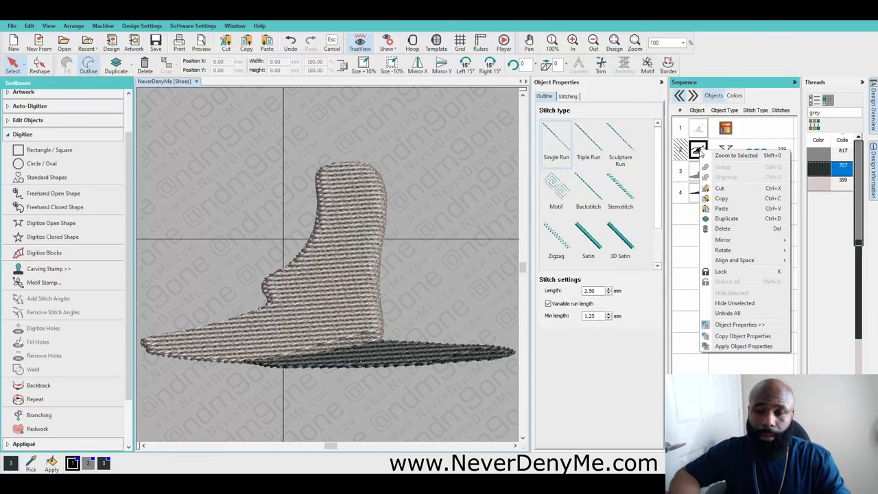
pyautogui.click(730, 302)
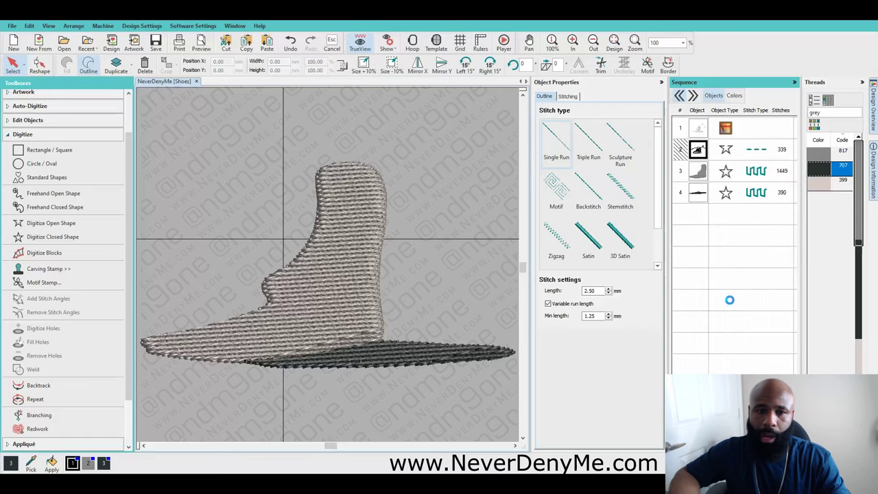
pyautogui.click(700, 173)
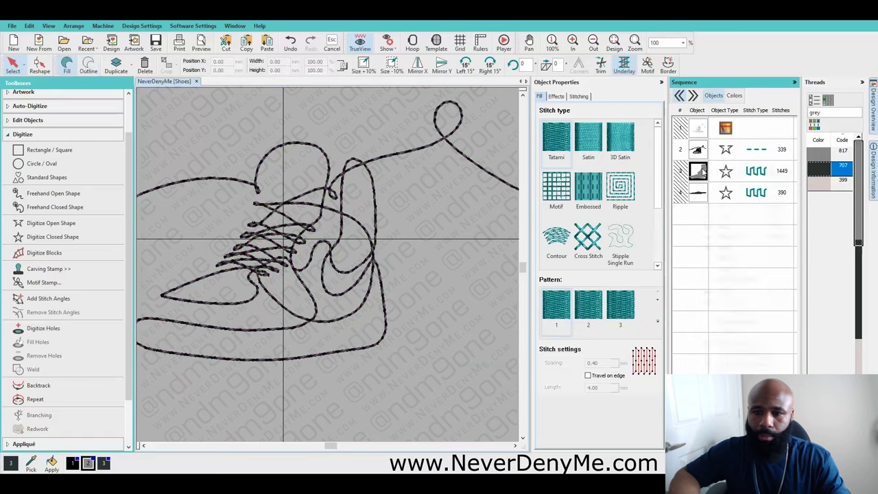
pyautogui.rightClick(700, 173)
pyautogui.click(730, 332)
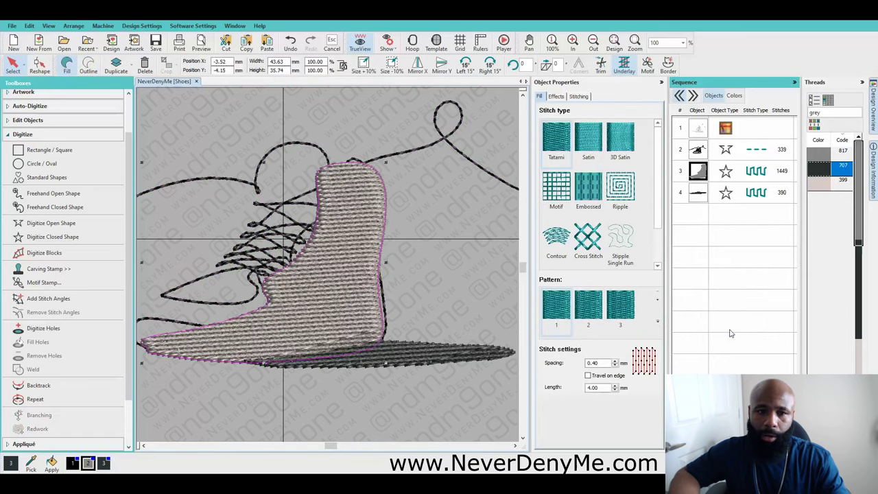
# Move the black single-run shoe outline to the end of the stitching sequence, after both grey fills.
pyautogui.click(249, 258)
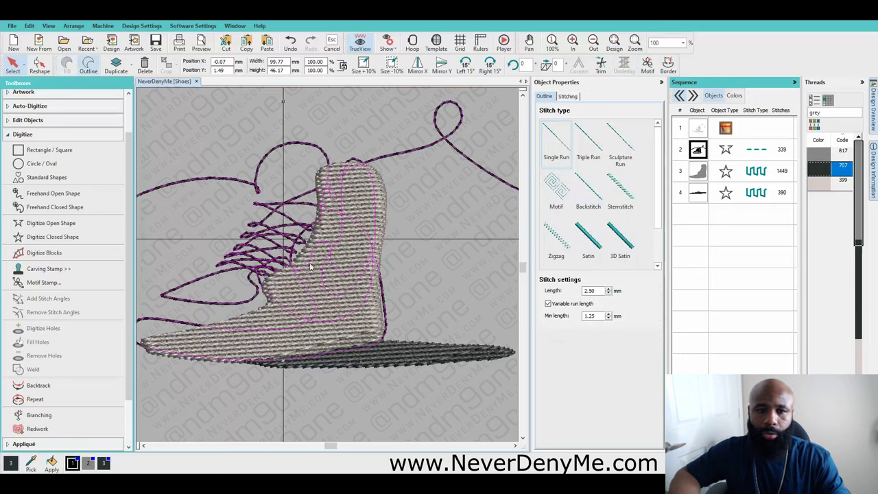
pyautogui.moveTo(698, 189); pyautogui.dragTo(699, 206)
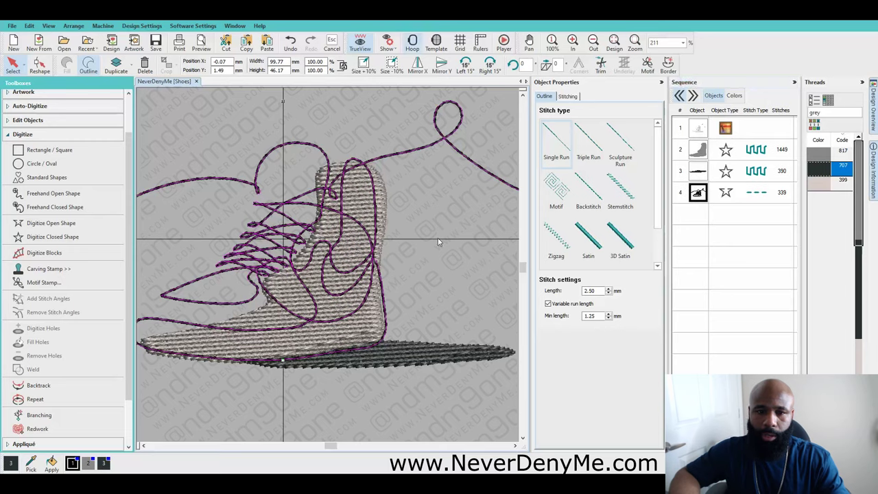
pyautogui.click(412, 404)
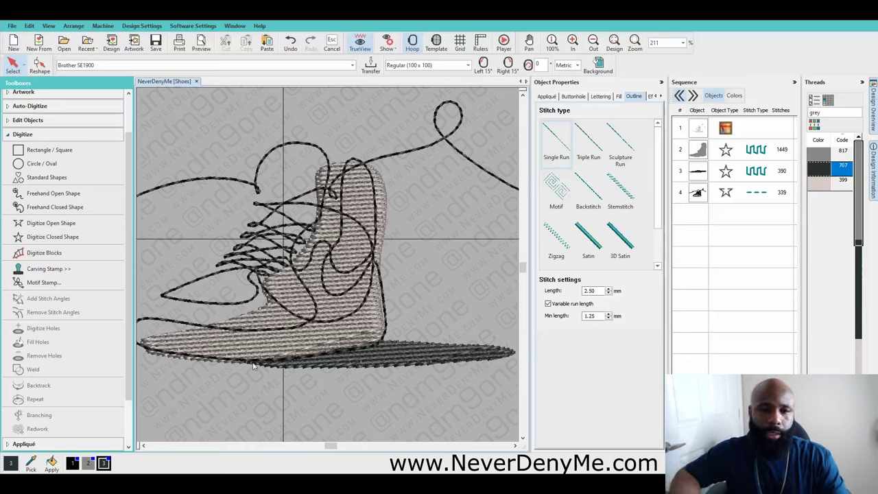
# Move the dark grey ground shadow fill ahead of the shoe fill in the stitching sequence.
pyautogui.scroll(-3, 266, 316)
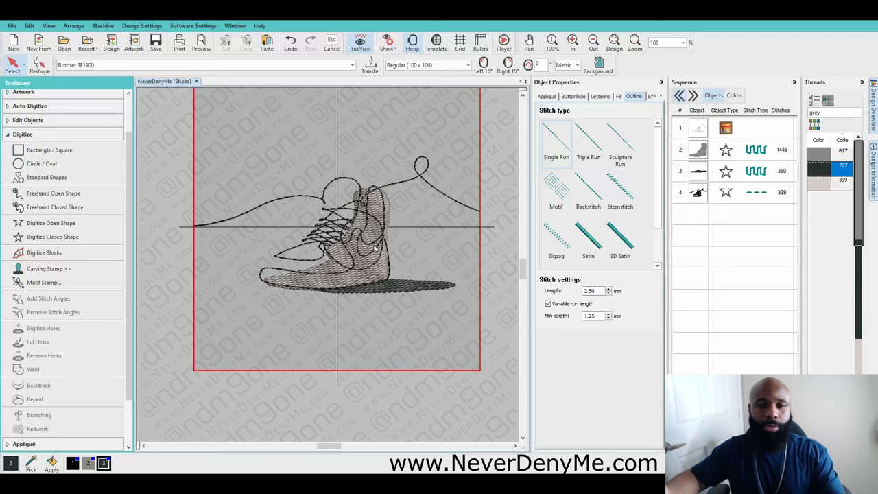
pyautogui.scroll(5, 376, 249)
pyautogui.scroll(2, 328, 268)
pyautogui.scroll(-5, 328, 267)
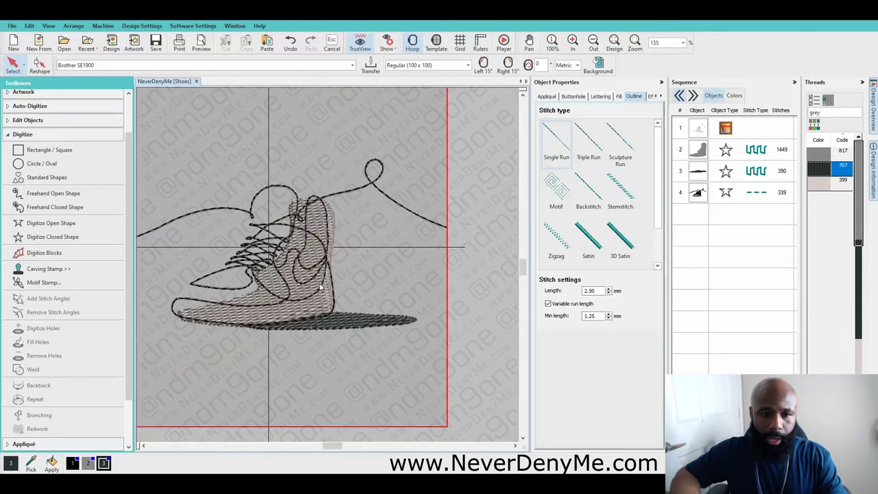
pyautogui.click(700, 156)
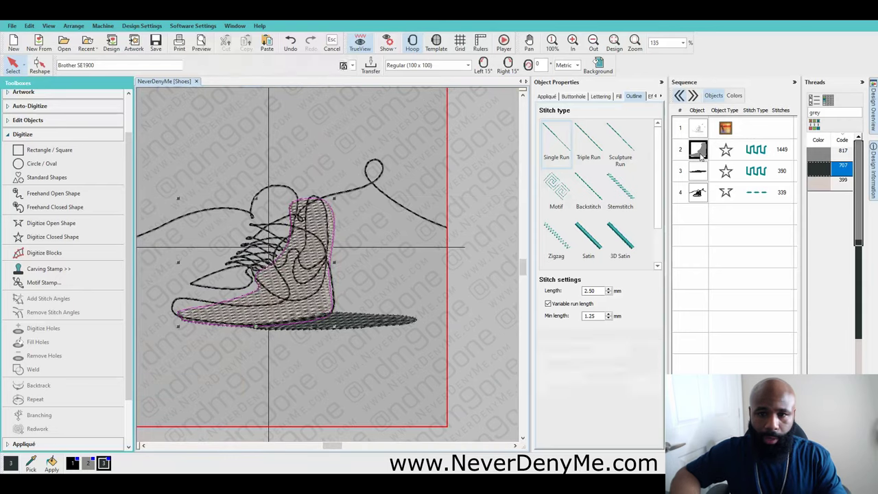
pyautogui.click(699, 173)
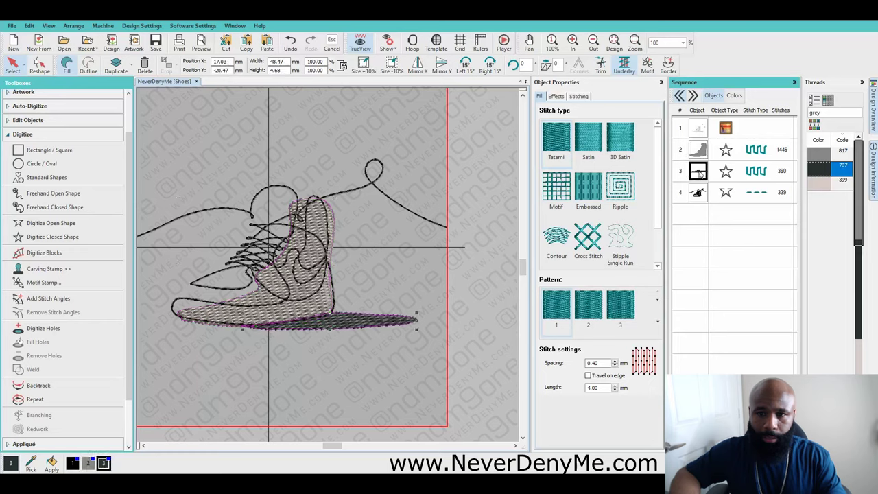
pyautogui.moveTo(699, 172); pyautogui.dragTo(697, 148)
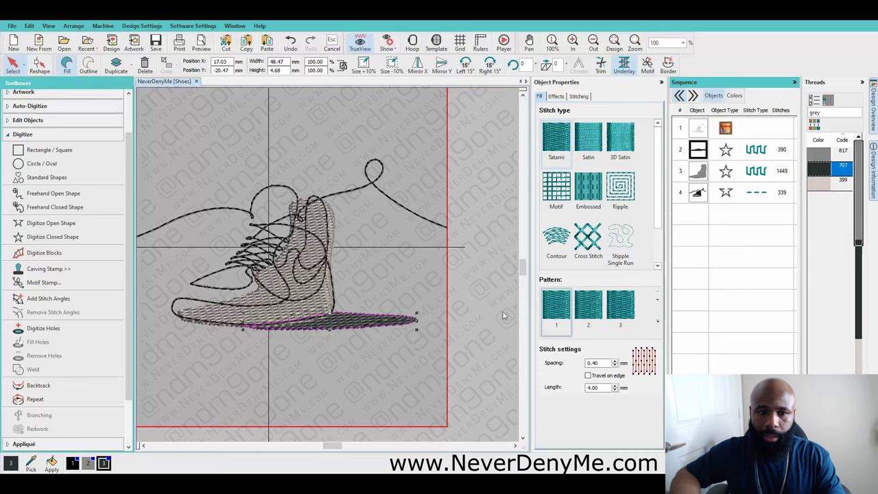
pyautogui.click(474, 311)
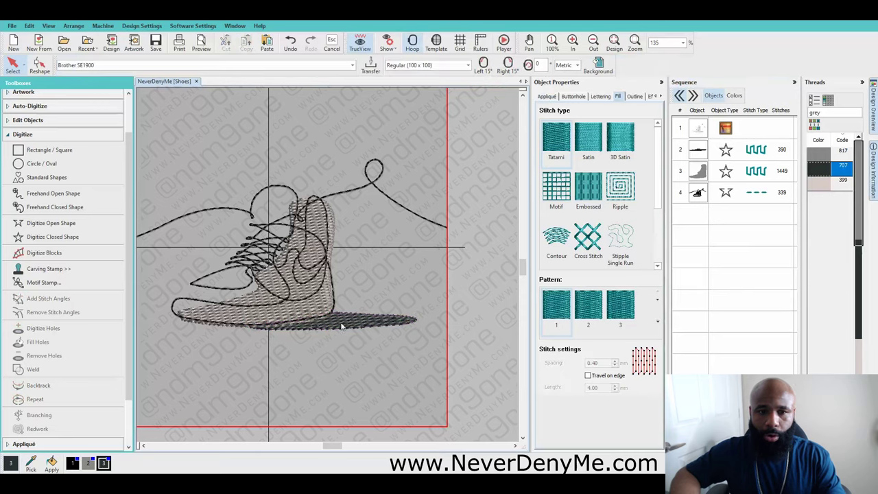
# Add a diagonal stitch angle across the grey Tatami shoe fill.
pyautogui.scroll(2, 401, 261)
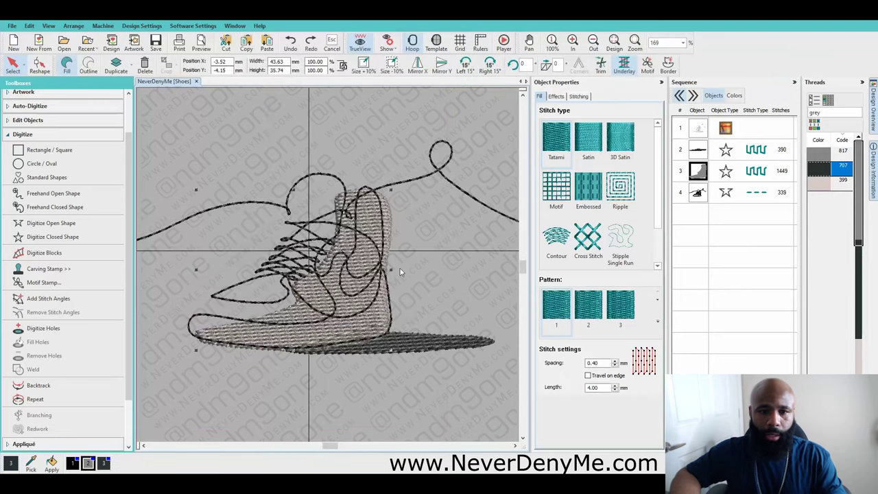
pyautogui.click(387, 273)
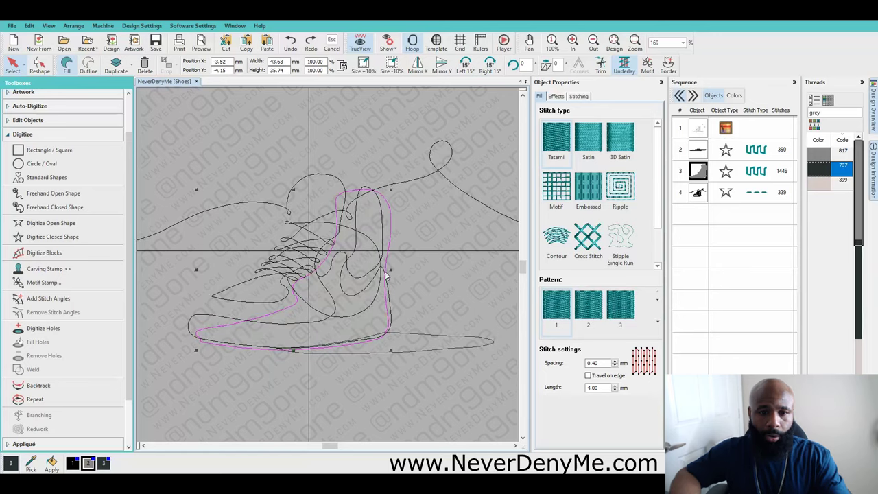
pyautogui.scroll(2, 308, 267)
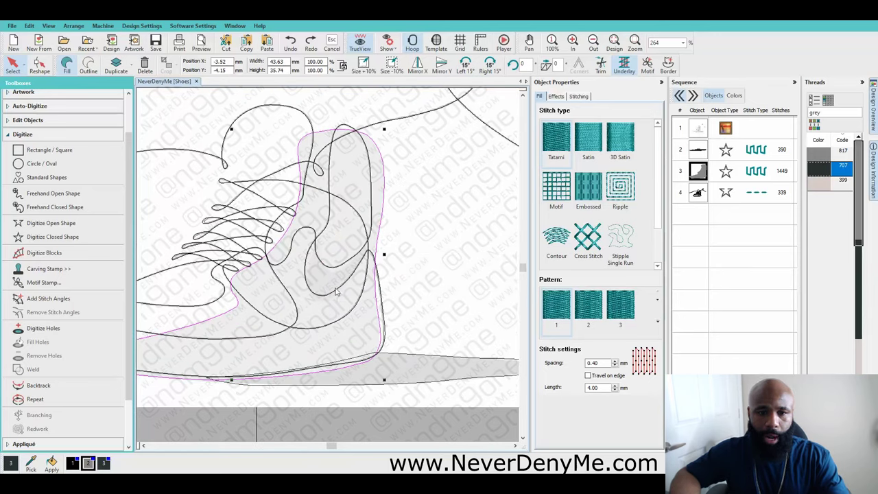
pyautogui.scroll(-3, 313, 281)
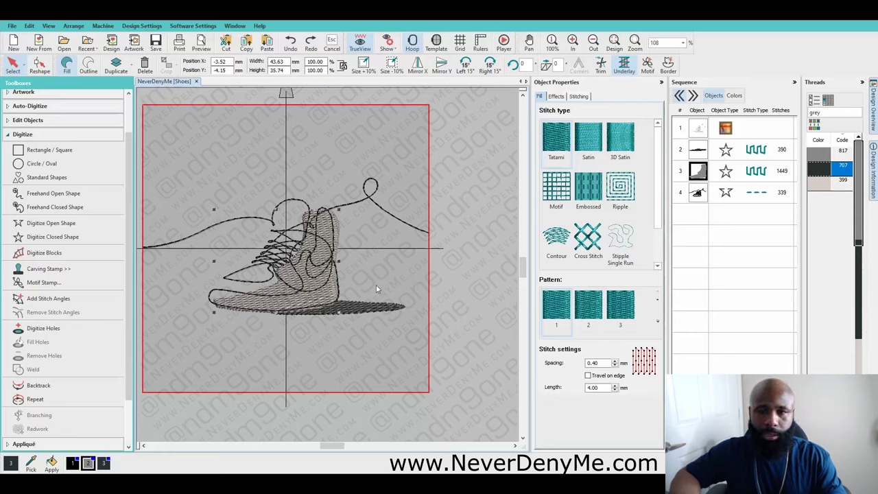
pyautogui.click(701, 170)
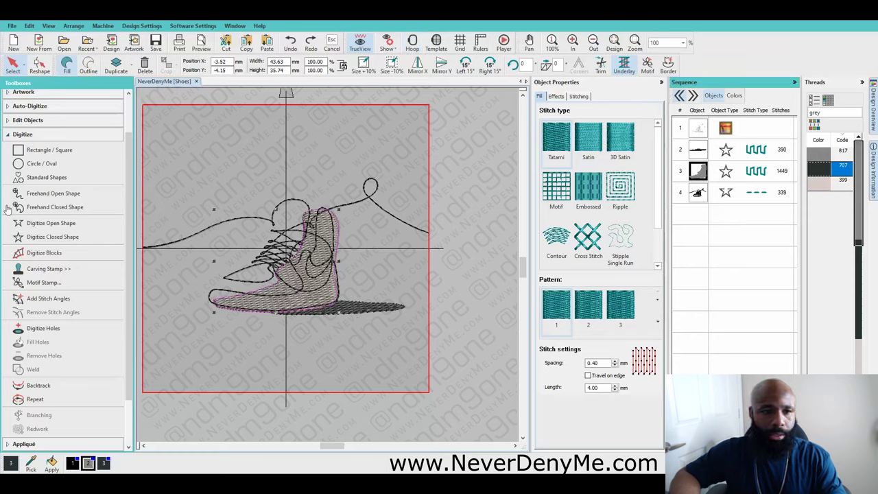
pyautogui.click(52, 299)
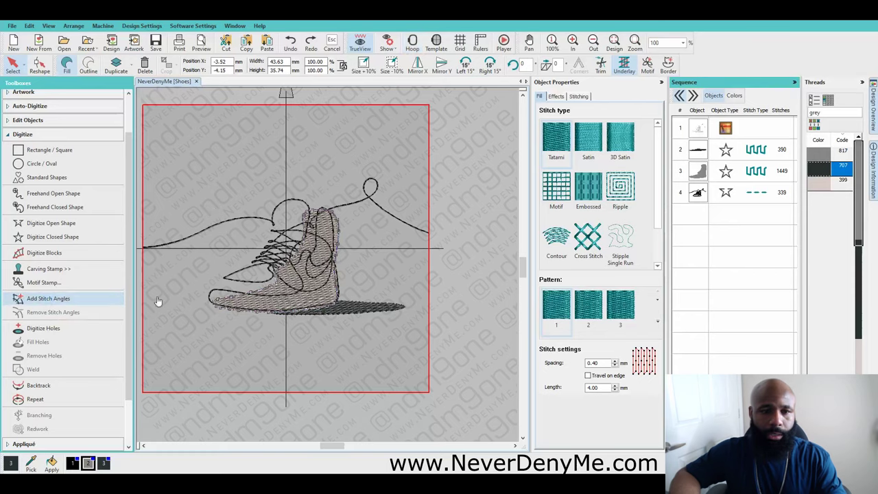
pyautogui.click(346, 316)
pyautogui.press('Return')
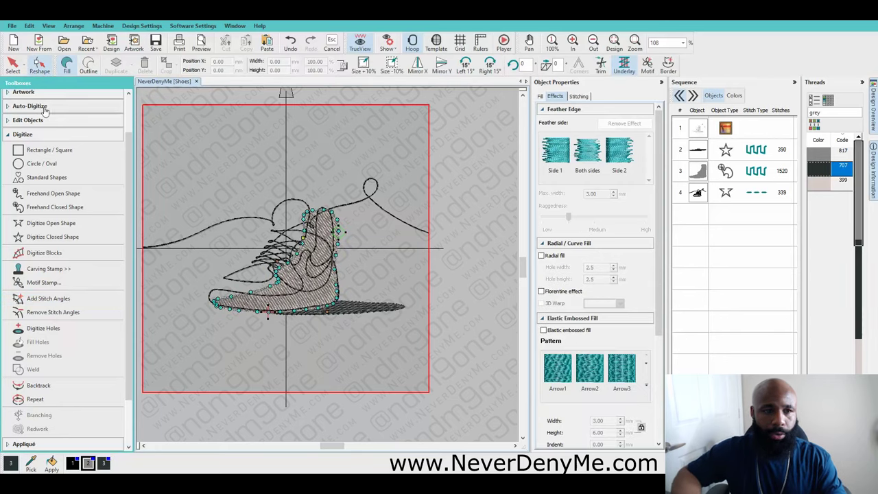
pyautogui.click(13, 64)
pyautogui.click(265, 127)
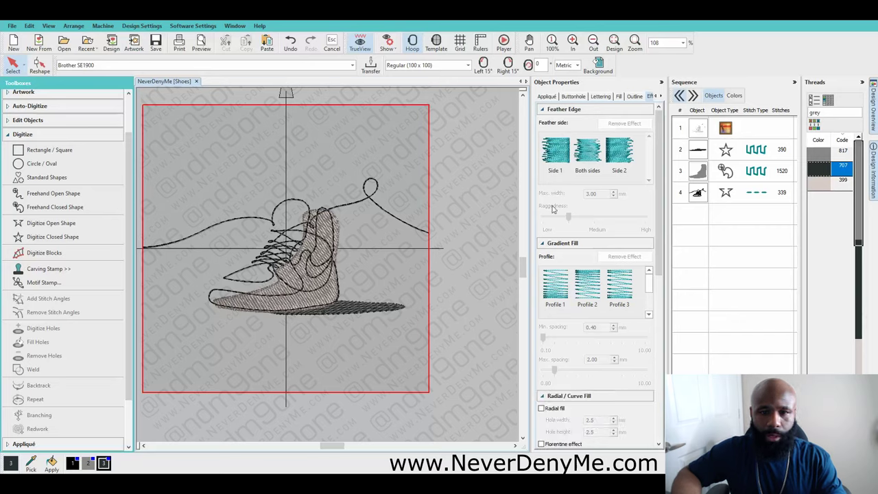
# Add a diagonal stitch angle across the dark grey ground shadow fill beneath the shoe.
pyautogui.scroll(2, 363, 303)
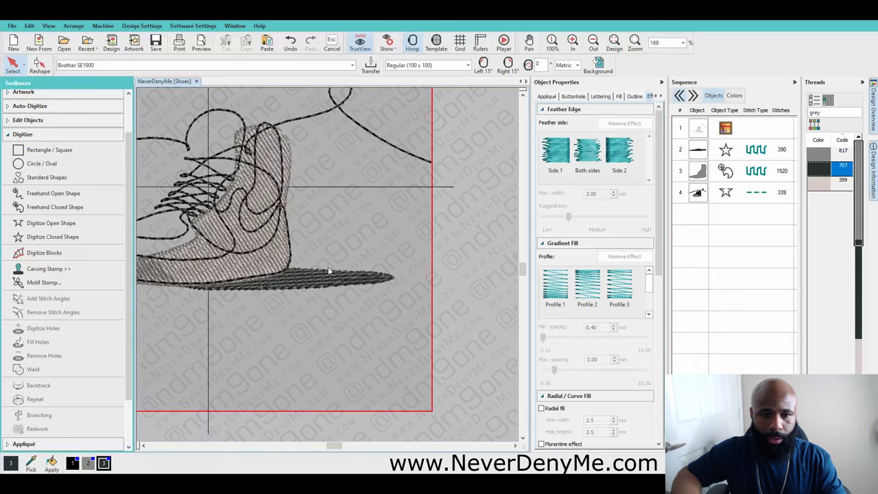
pyautogui.click(703, 152)
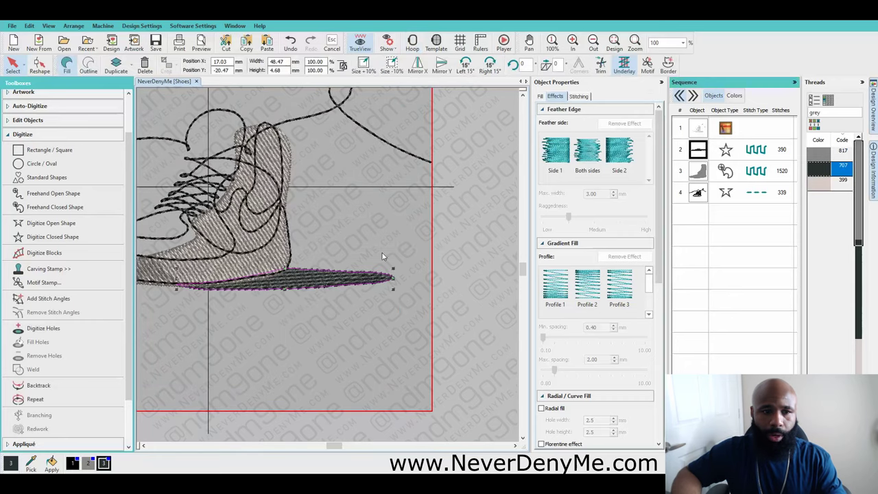
pyautogui.click(48, 298)
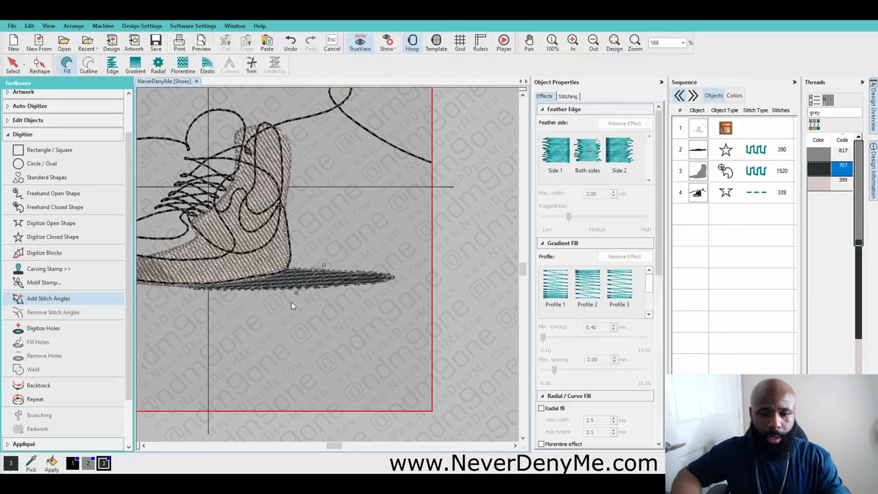
pyautogui.press('Return')
pyautogui.scroll(-2, 328, 265)
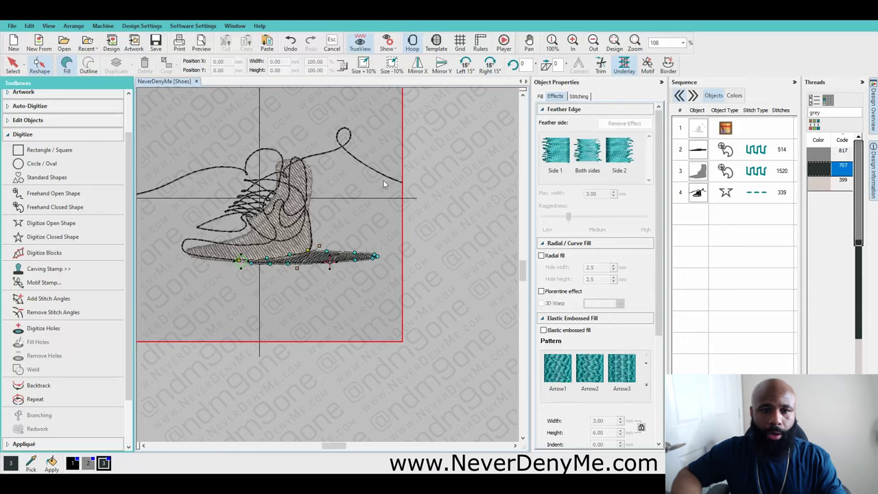
pyautogui.click(13, 66)
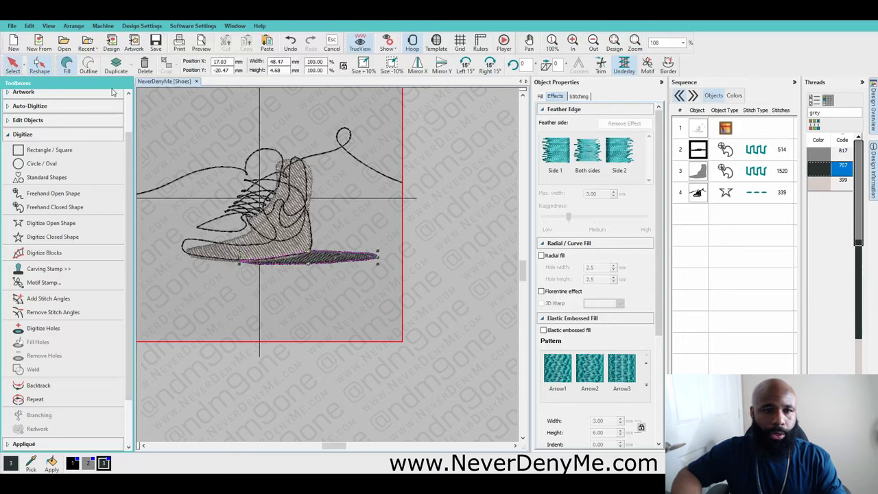
pyautogui.click(254, 151)
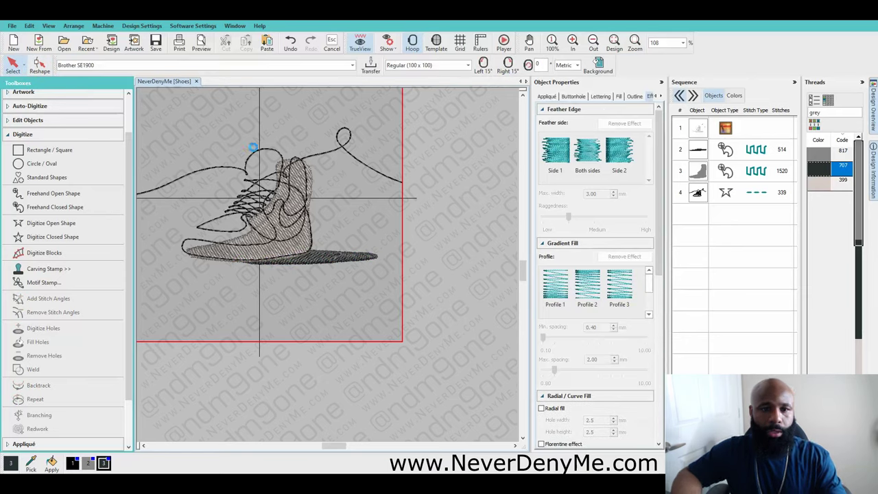
# Simulate the stitch-out with the stitch player through to the last stitch and examine the complete design in the hoop.
pyautogui.scroll(-1, 381, 193)
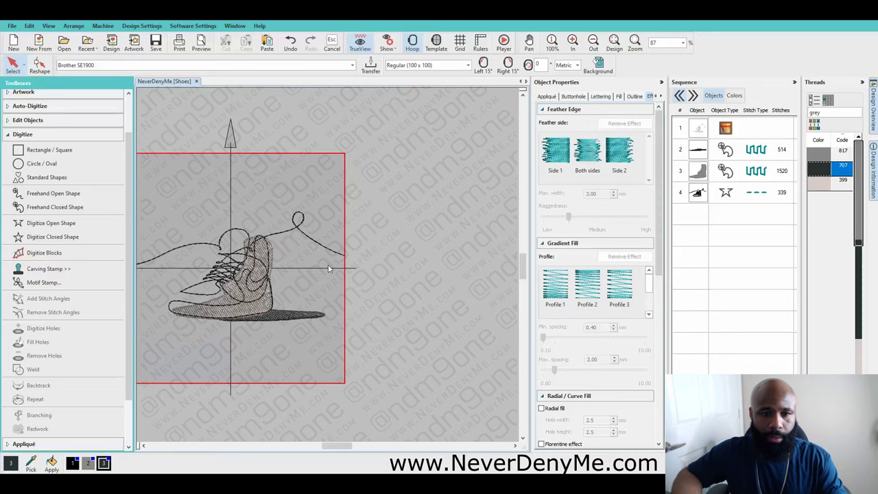
pyautogui.scroll(1, 329, 266)
pyautogui.press('0')
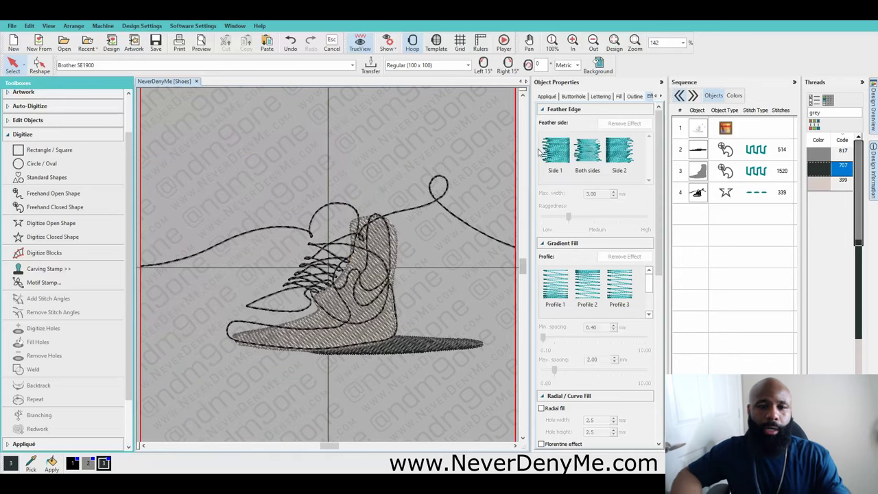
pyautogui.click(504, 43)
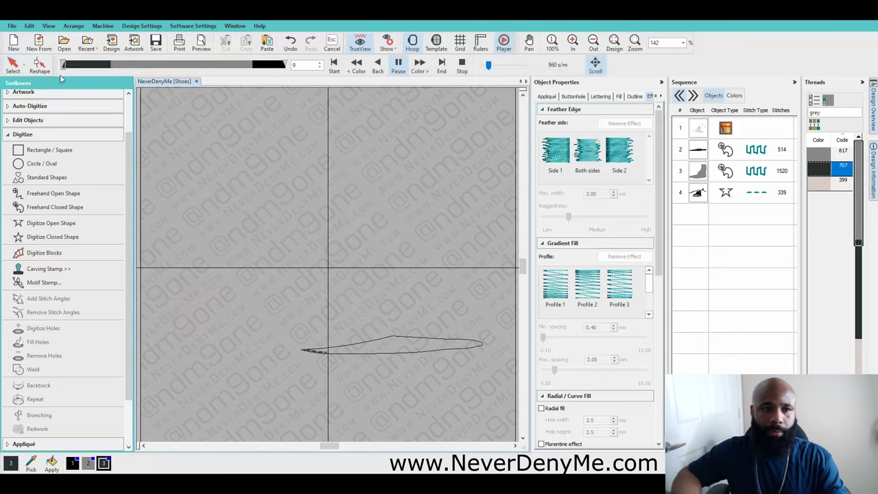
pyautogui.moveTo(65, 66); pyautogui.dragTo(285, 63)
pyautogui.scroll(-2, 315, 141)
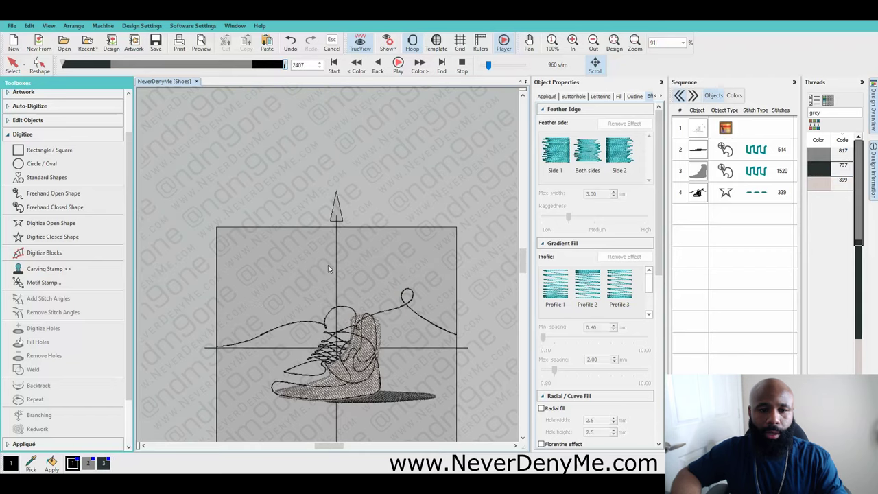
pyautogui.scroll(-1, 451, 343)
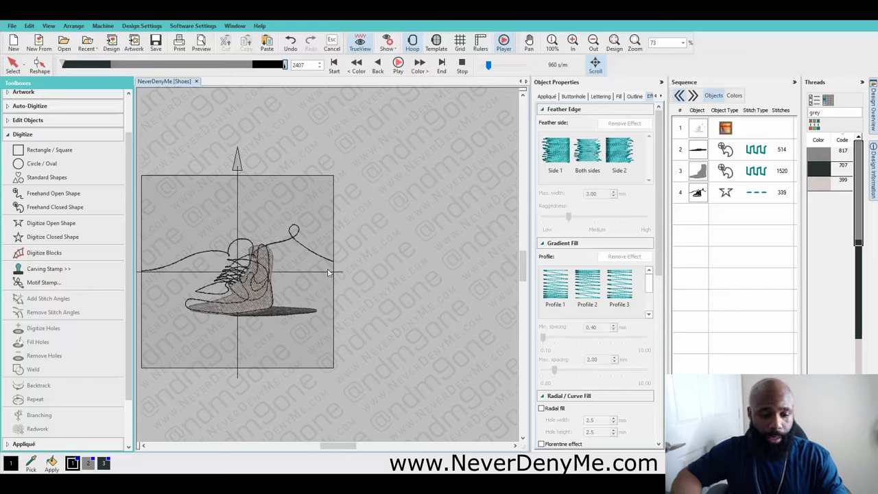
pyautogui.scroll(2, 327, 268)
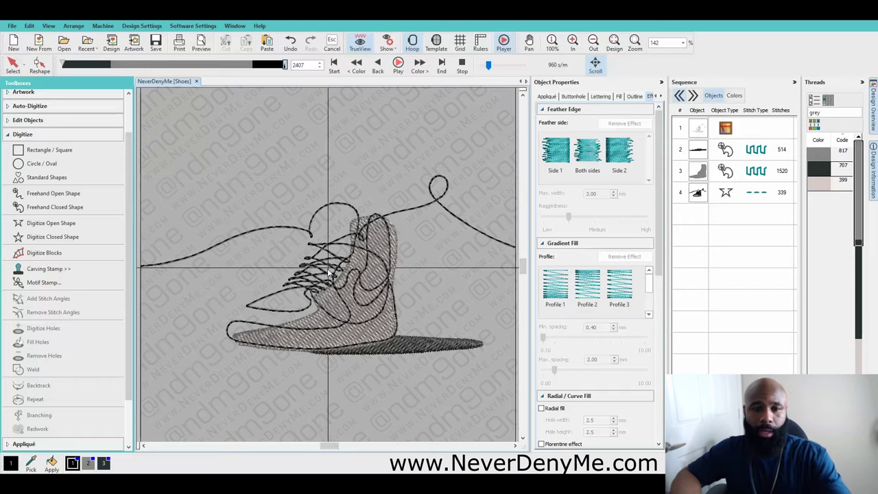
pyautogui.scroll(-2, 327, 268)
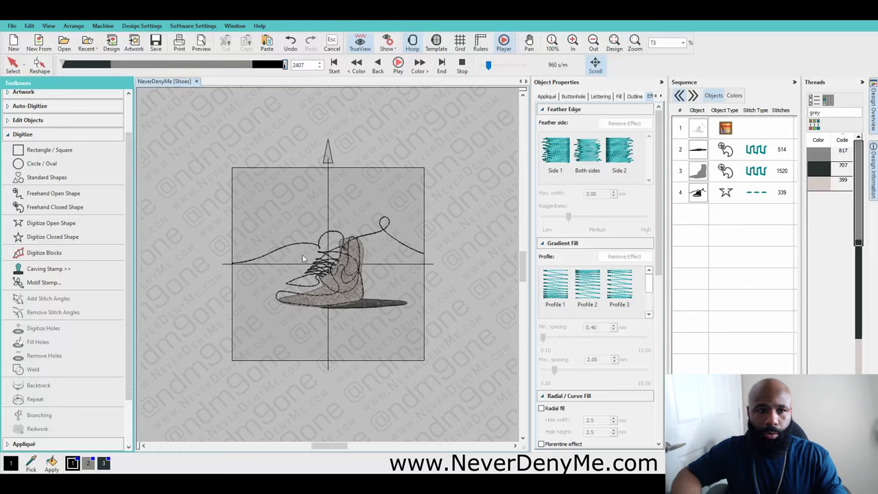
# Leave the stitch simulation and select all three embroidery objects to check the design's overall width.
pyautogui.click(9, 65)
pyautogui.click(241, 213)
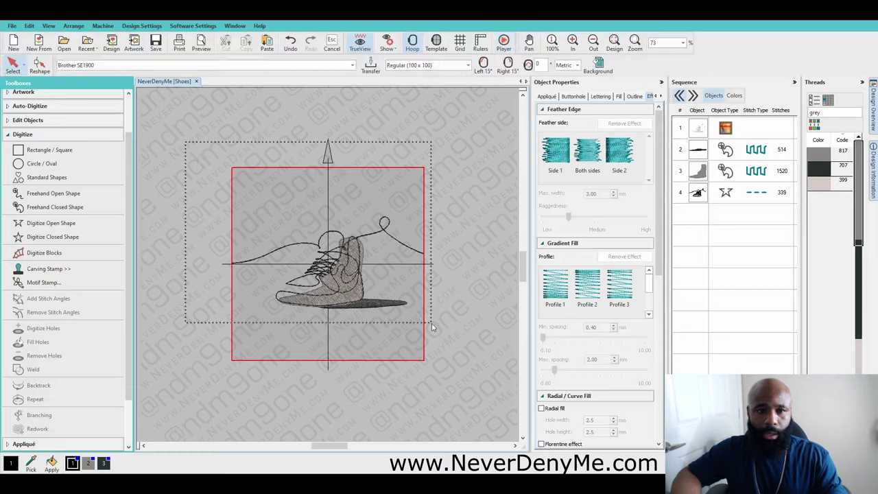
pyautogui.moveTo(472, 379); pyautogui.dragTo(472, 376)
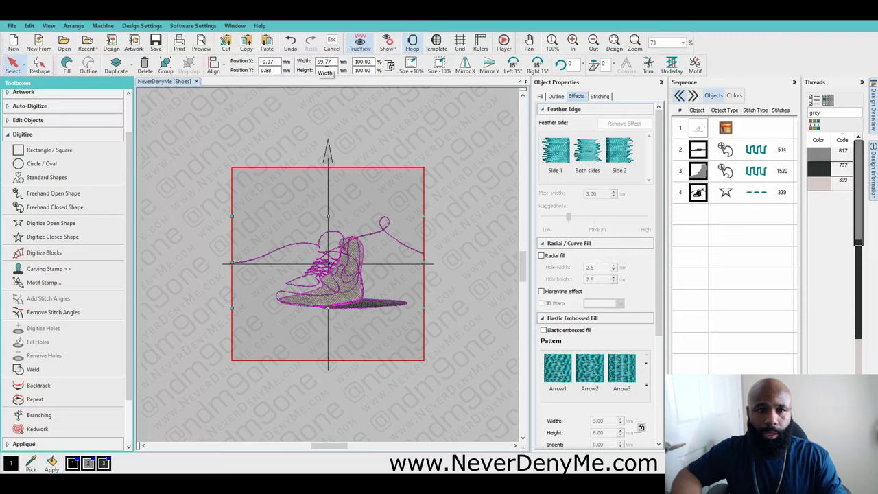
pyautogui.click(347, 127)
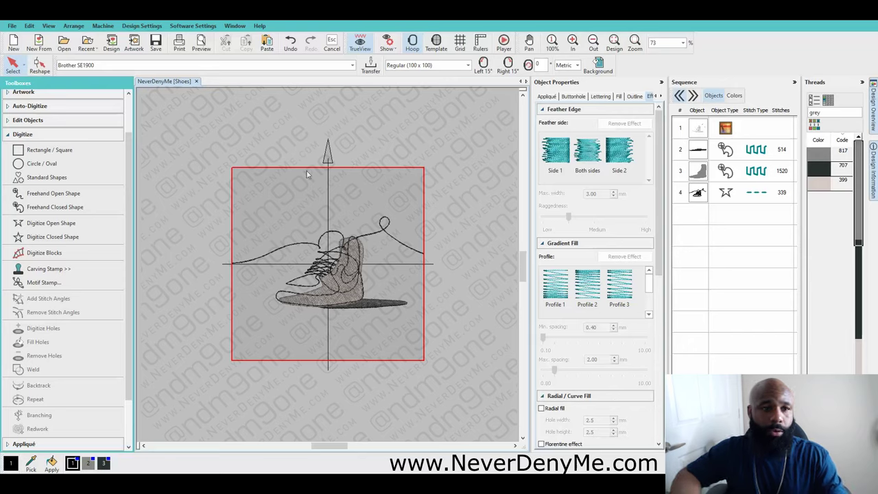
# Save the design and export it as a Brother/Babylock/Deco (*.PES) machine file named NeverDenyMe [Shoes].
pyautogui.click(12, 26)
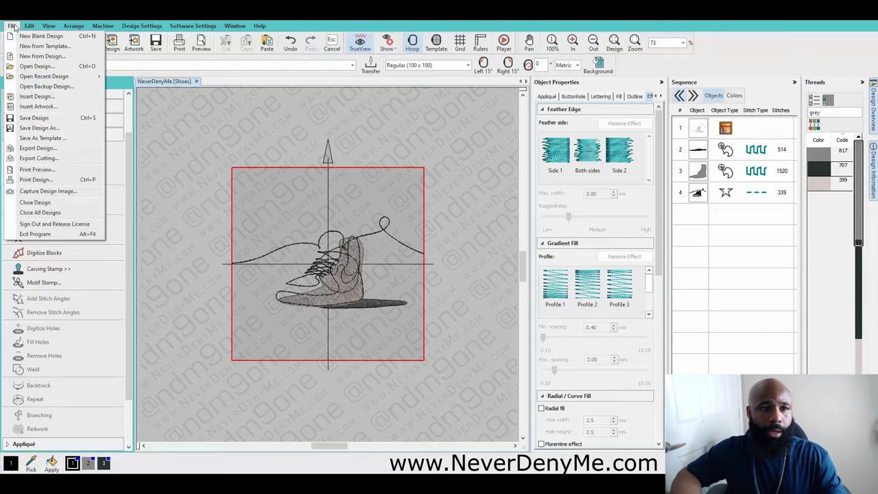
pyautogui.click(35, 118)
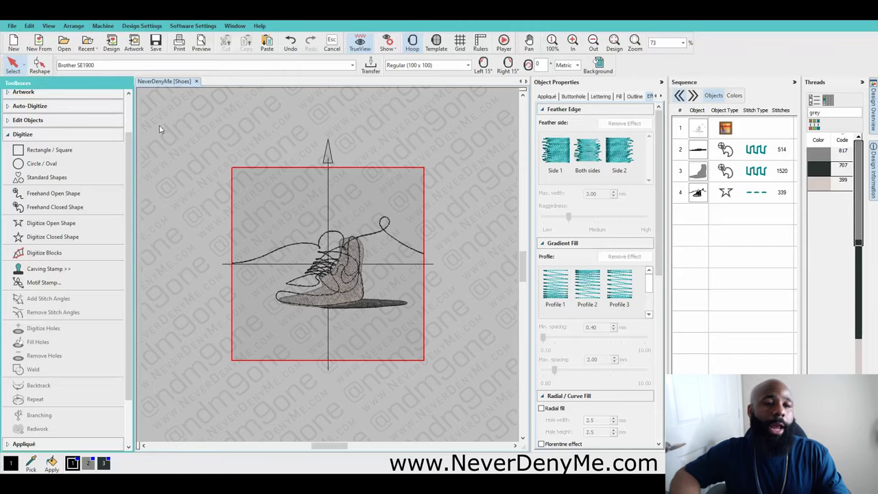
pyautogui.click(11, 25)
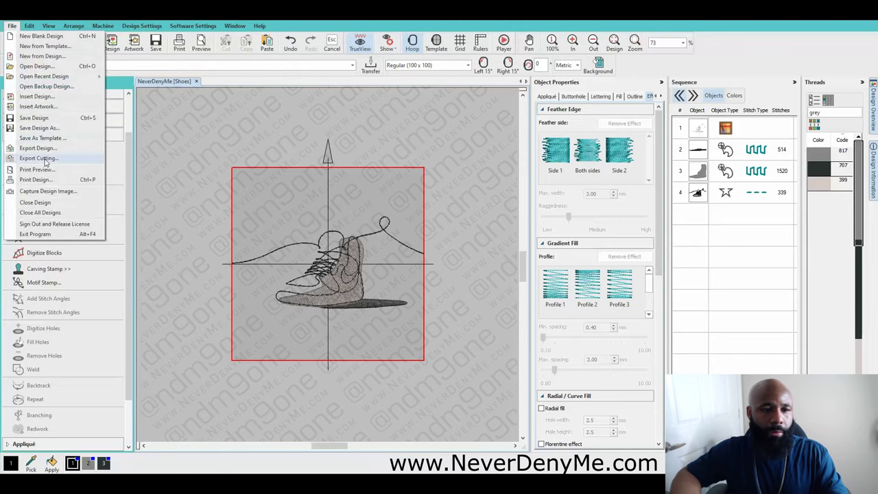
pyautogui.click(41, 202)
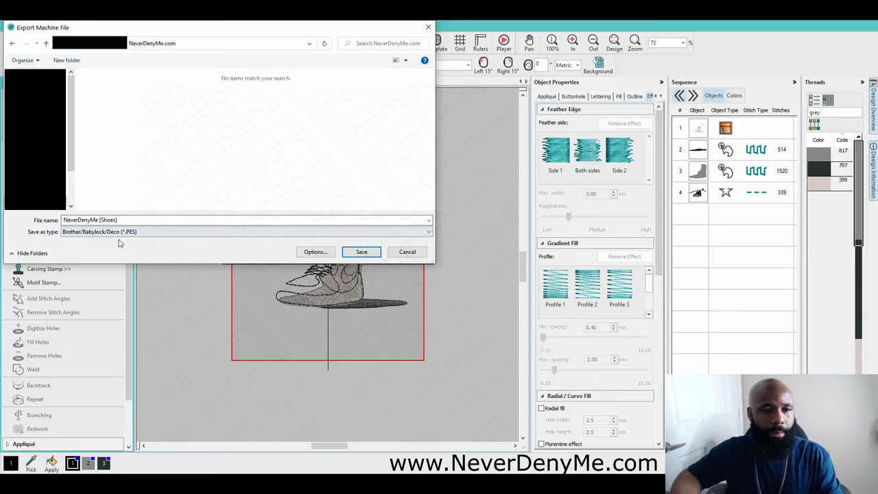
pyautogui.click(134, 234)
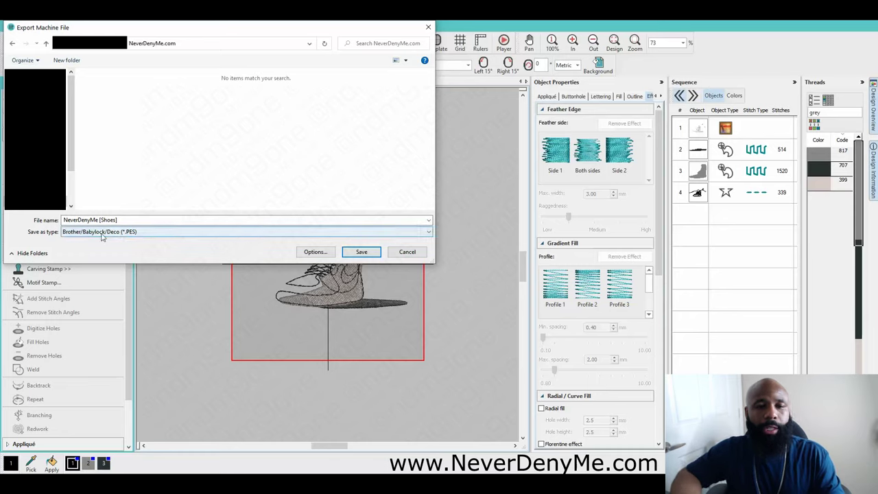
pyautogui.click(370, 254)
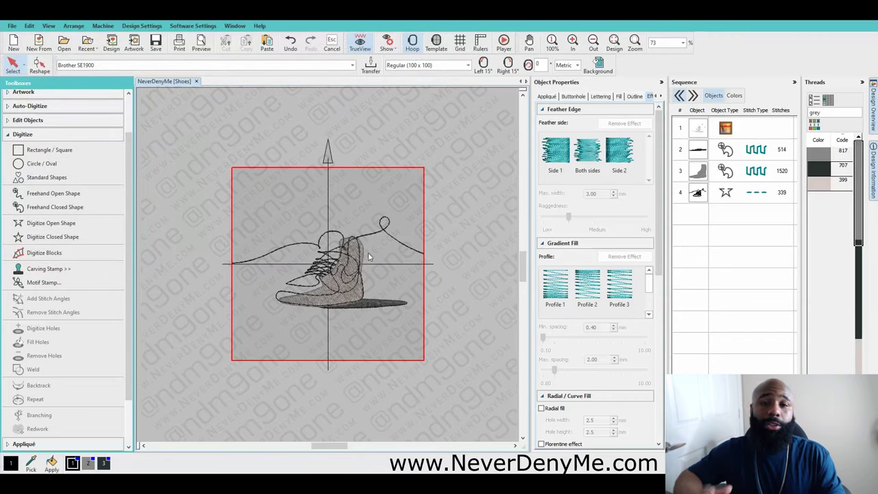